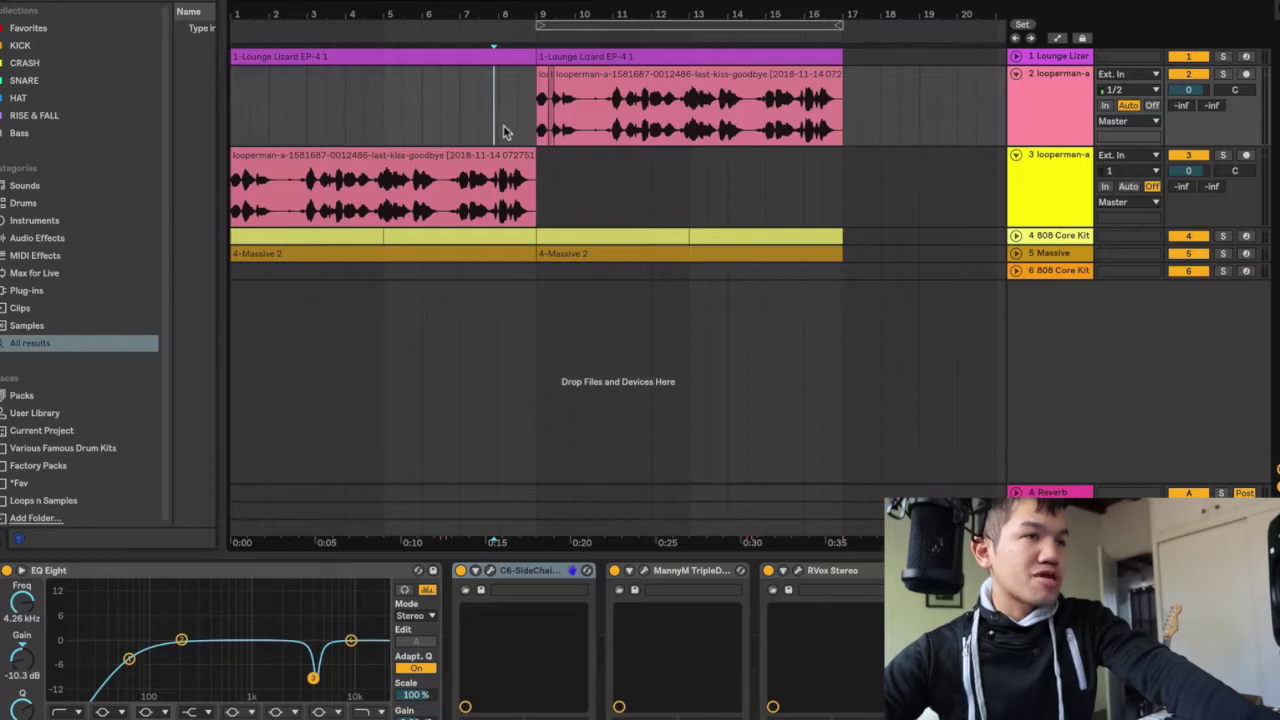
- Solo the vocal clip on track 3 briefly and audition the opening section from bar 1
left_click(348, 158)
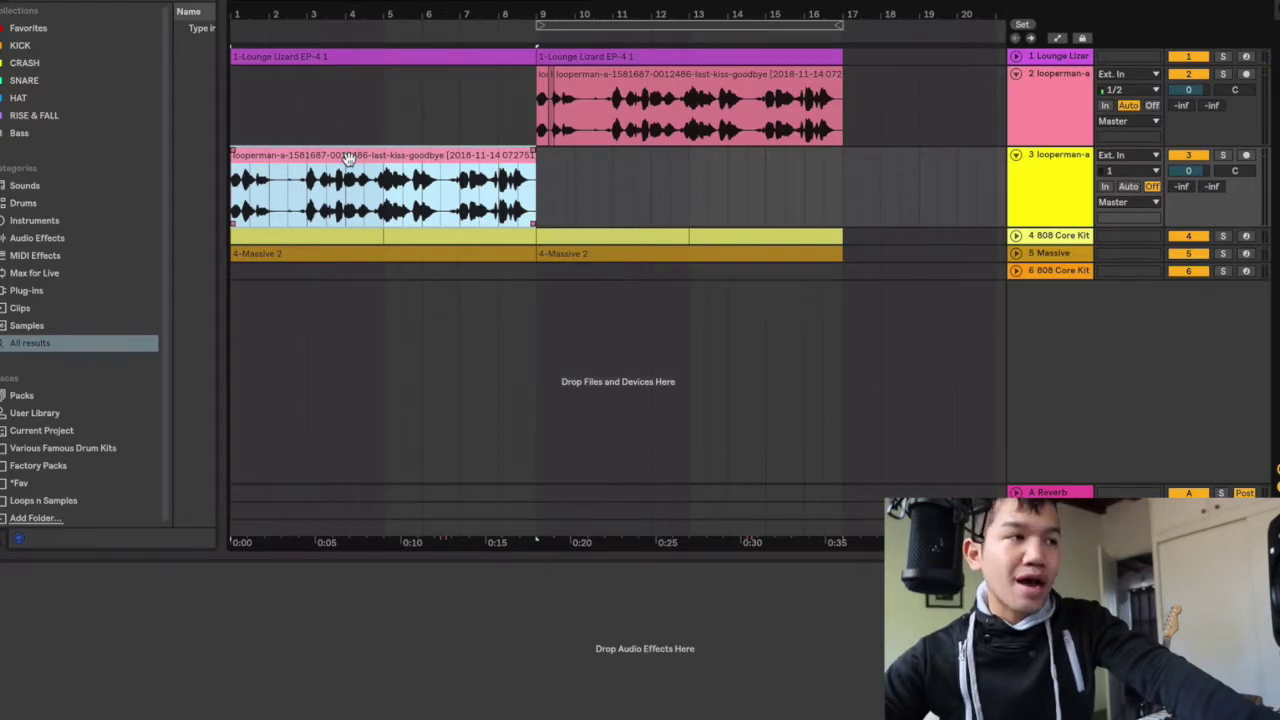
left_click(1222, 157)
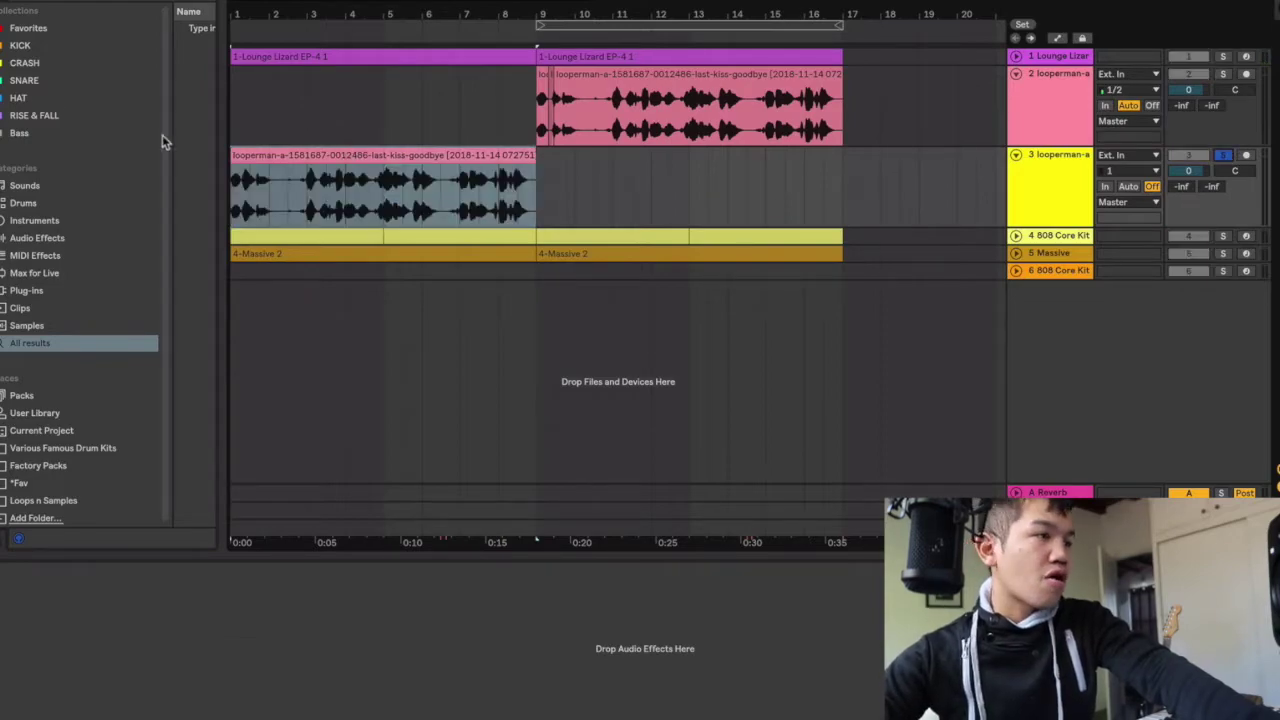
left_click(233, 121)
key("space")
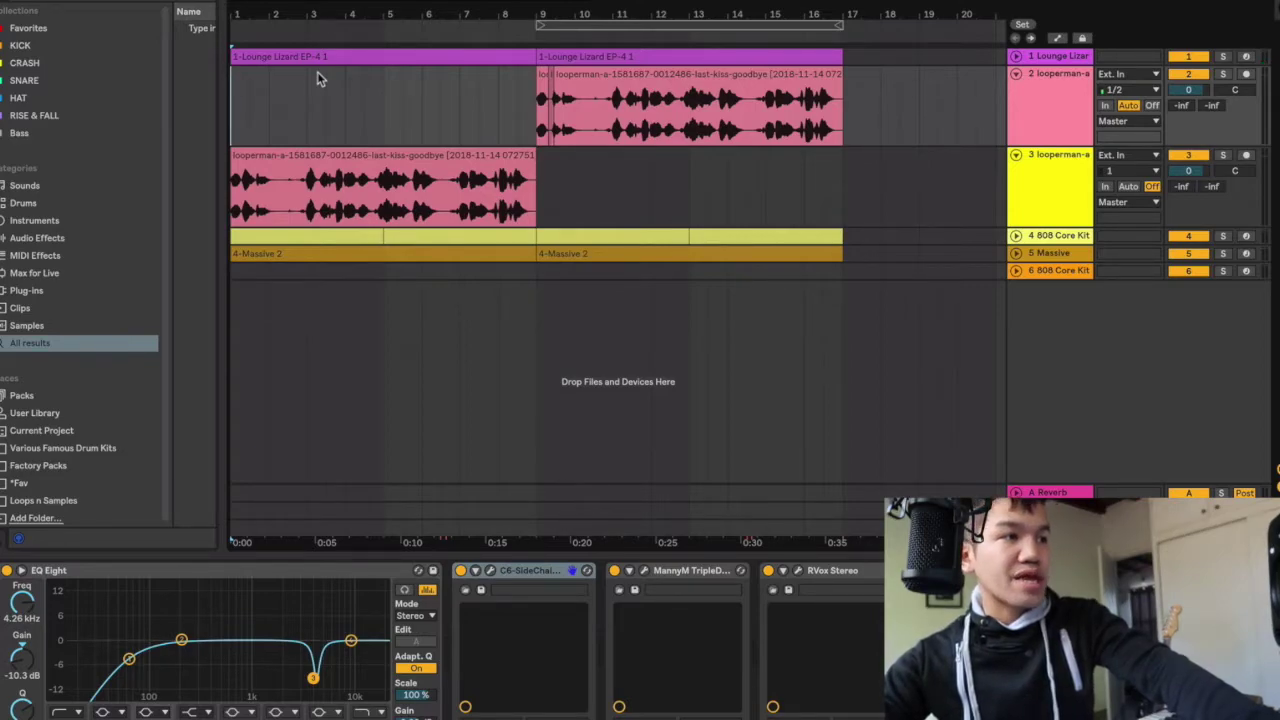
key("space")
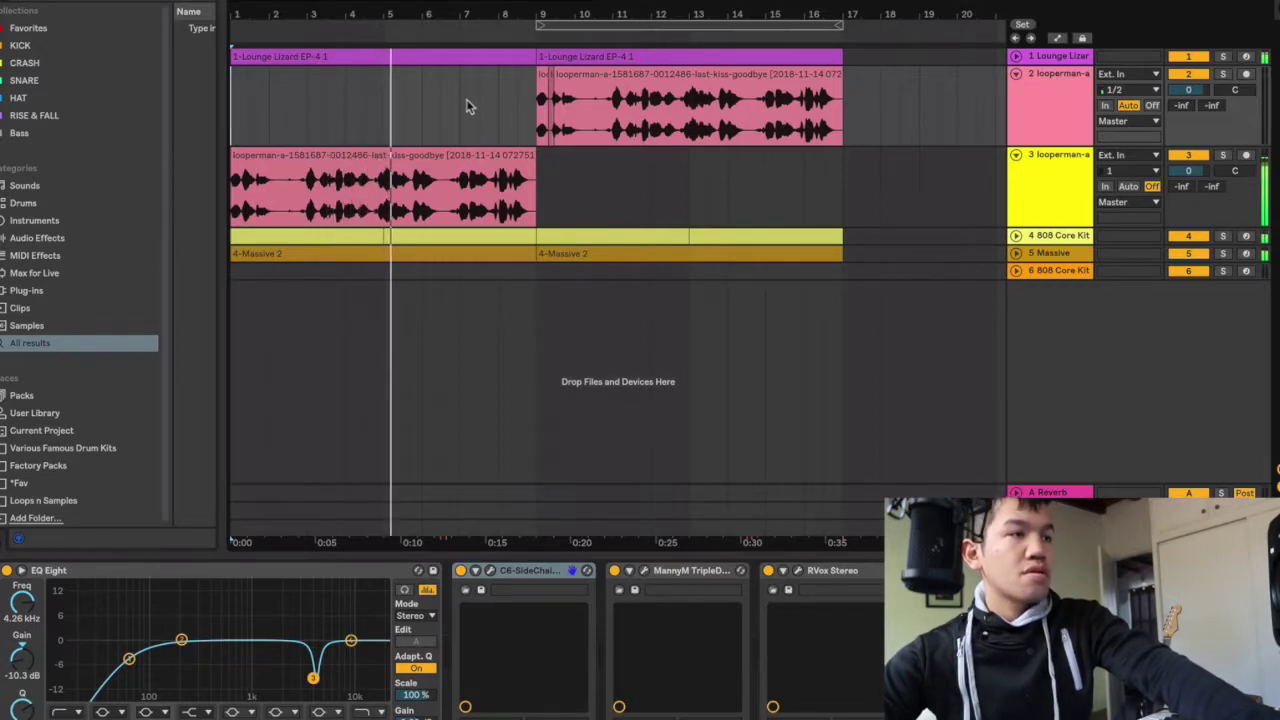
key("space")
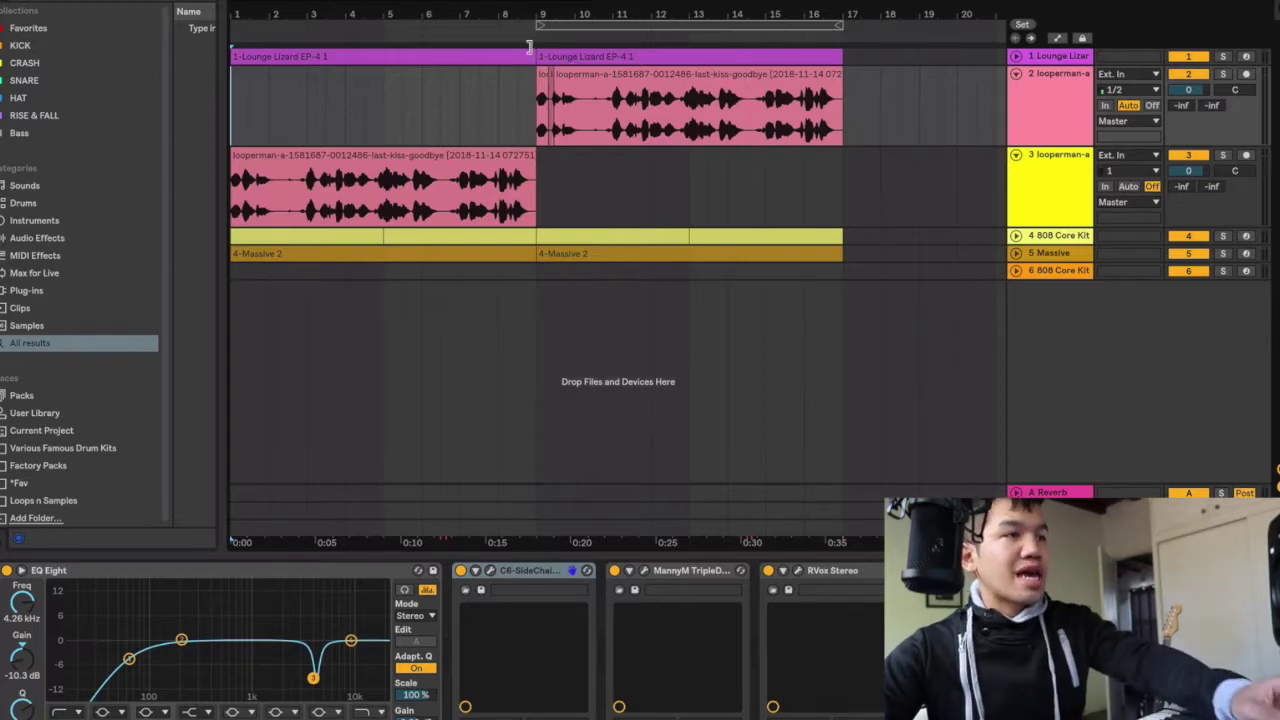
- Play the vocal on track 2 from bar 9 to the end of the arrangement
left_click_drag(531, 34, 514, 119)
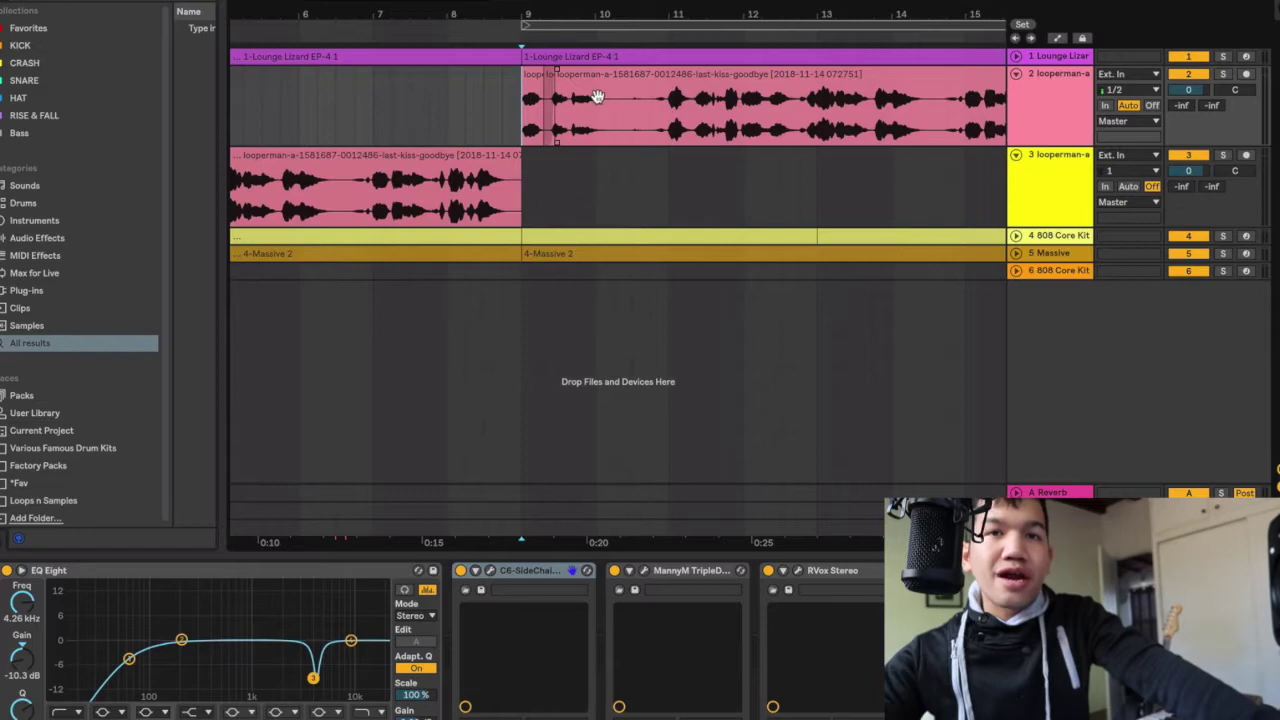
key("space")
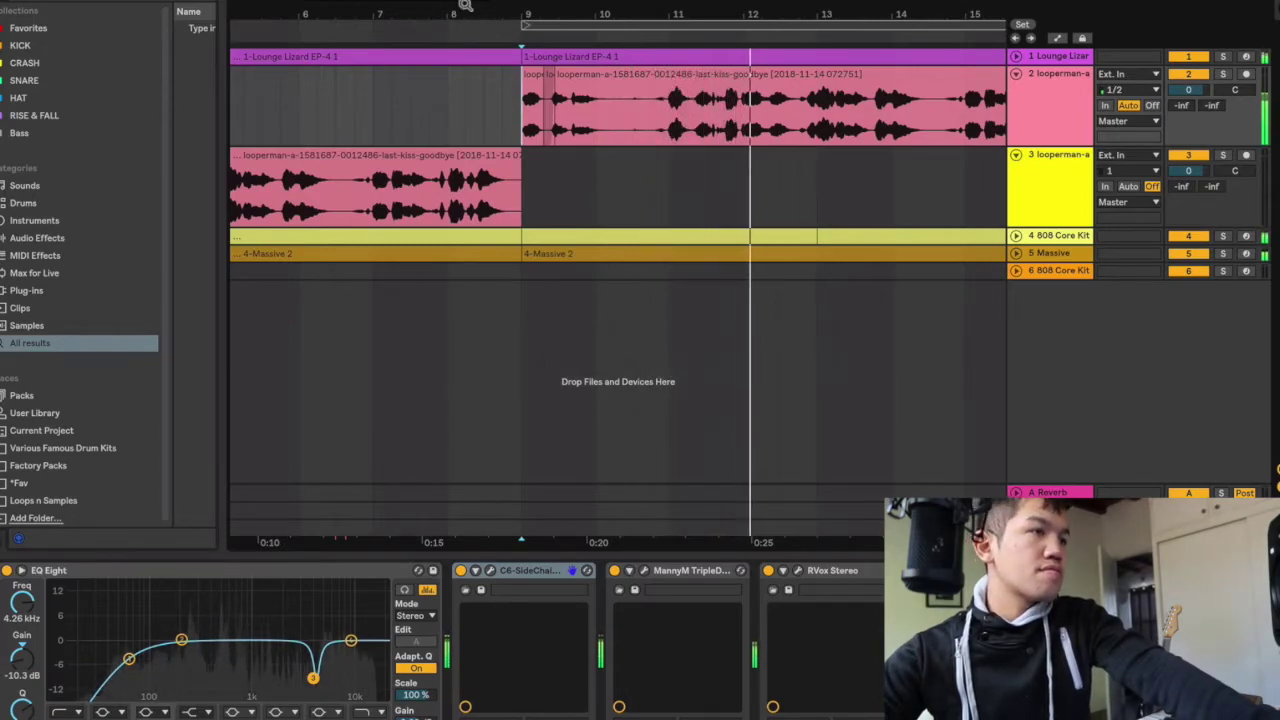
left_click_drag(468, 9, 498, 19)
scroll(571, 275, "right", 4)
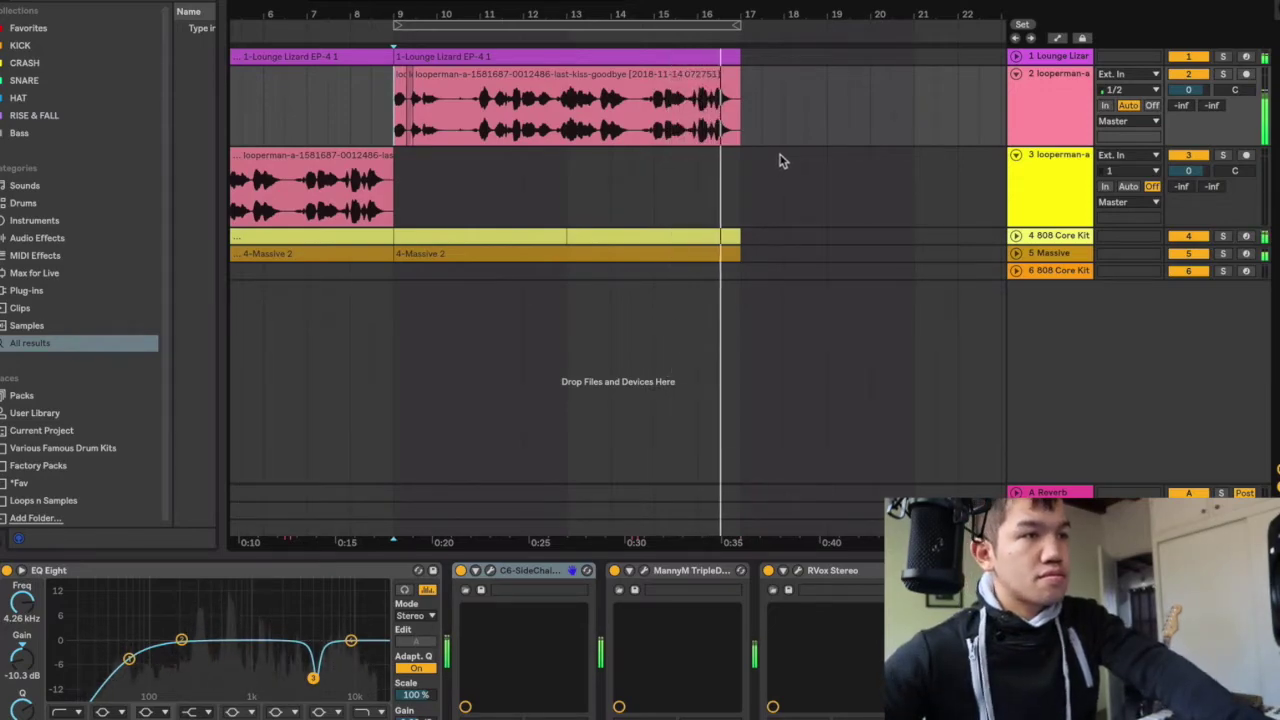
key("space")
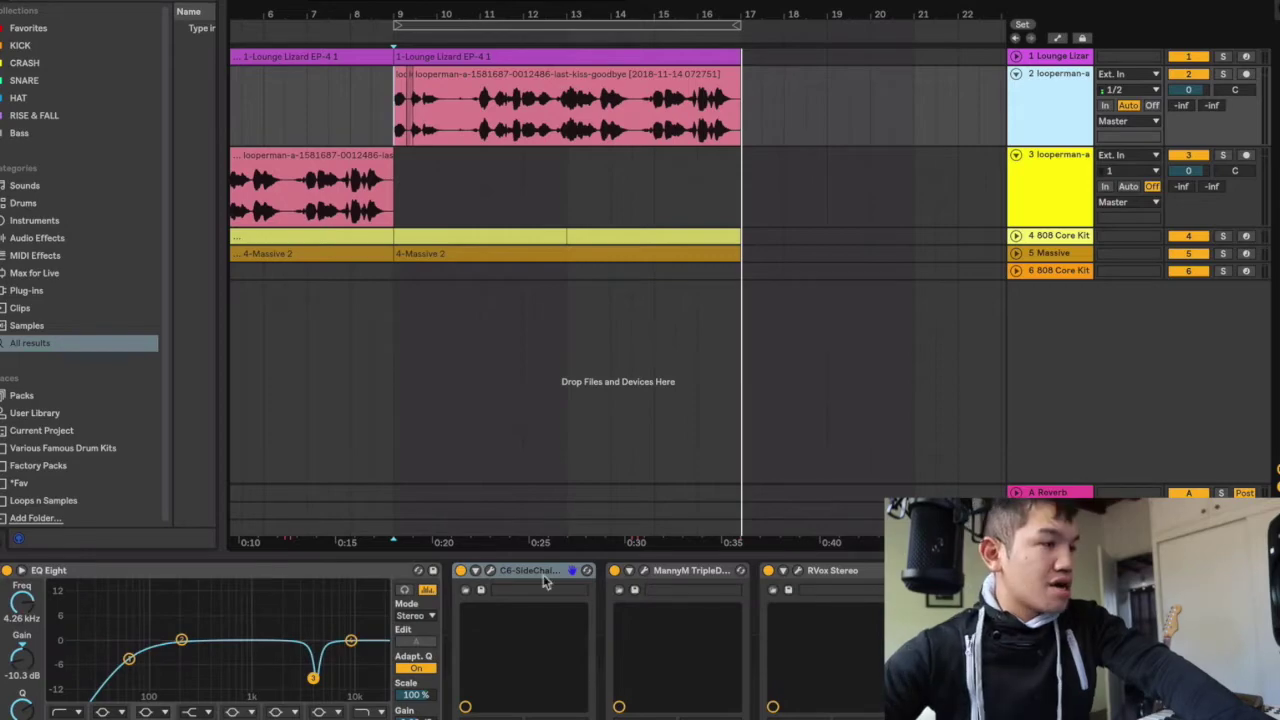
- Examine the low-cut band 1 and the notch band 3 in the vocal track's EQ Eight
left_click(220, 572)
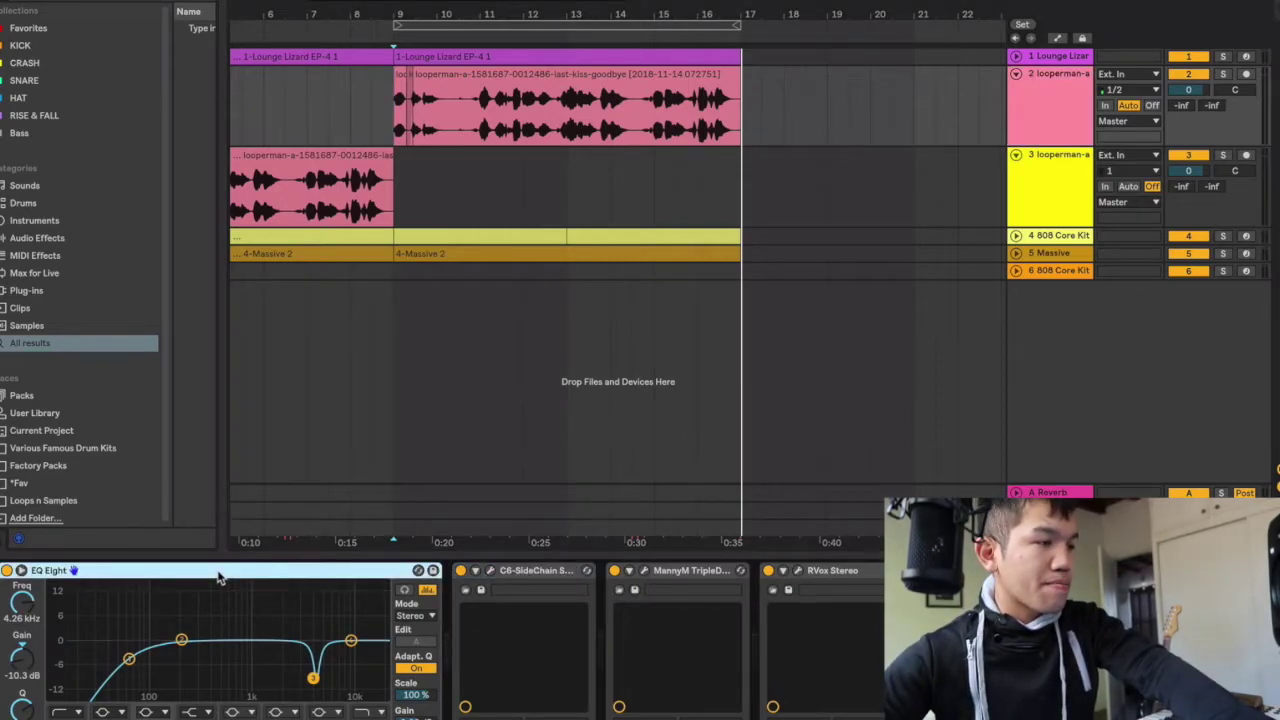
left_click(129, 659)
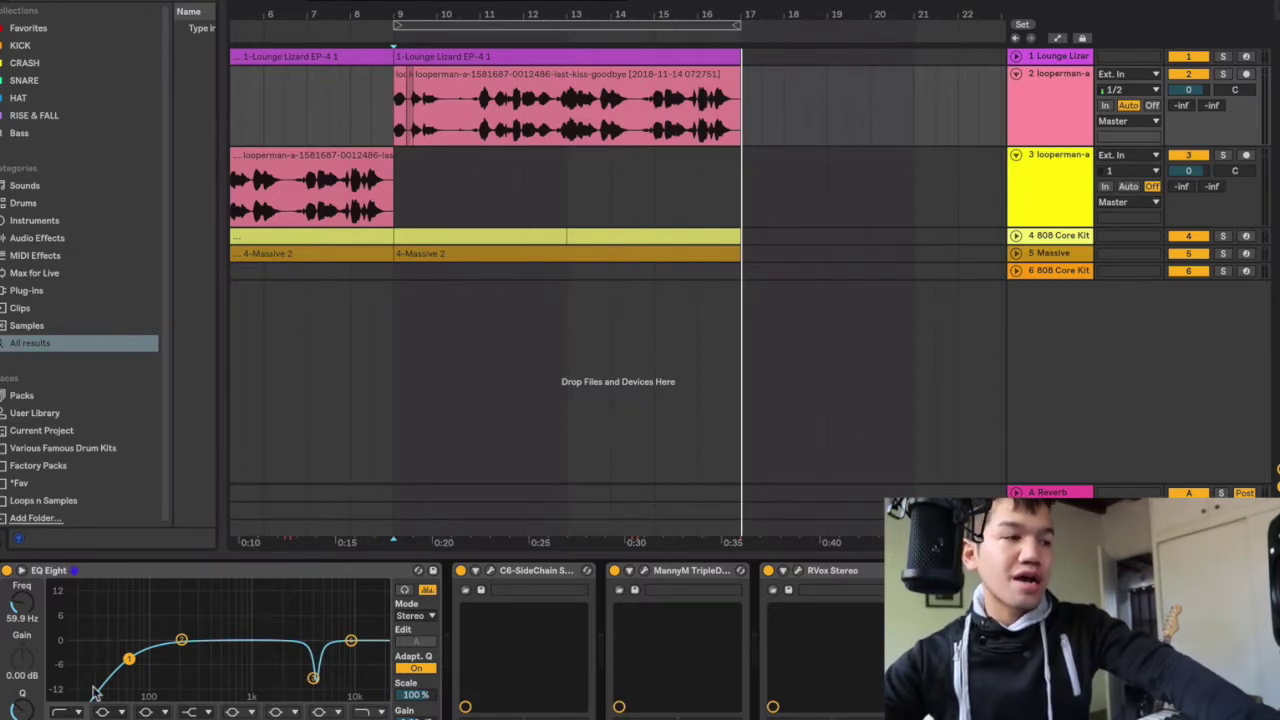
left_click(313, 678)
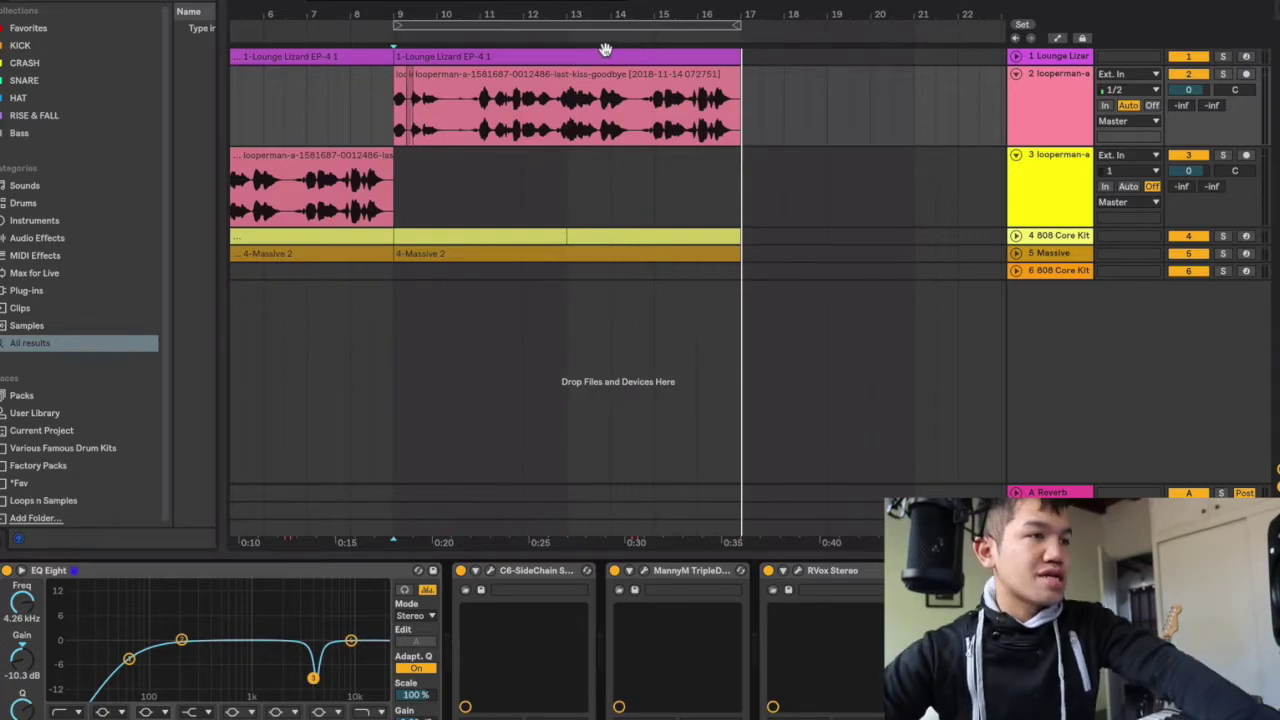
- Audition the vocal phrase on track 3 around bar 6 several times, listening for harsh frequencies
key("space")
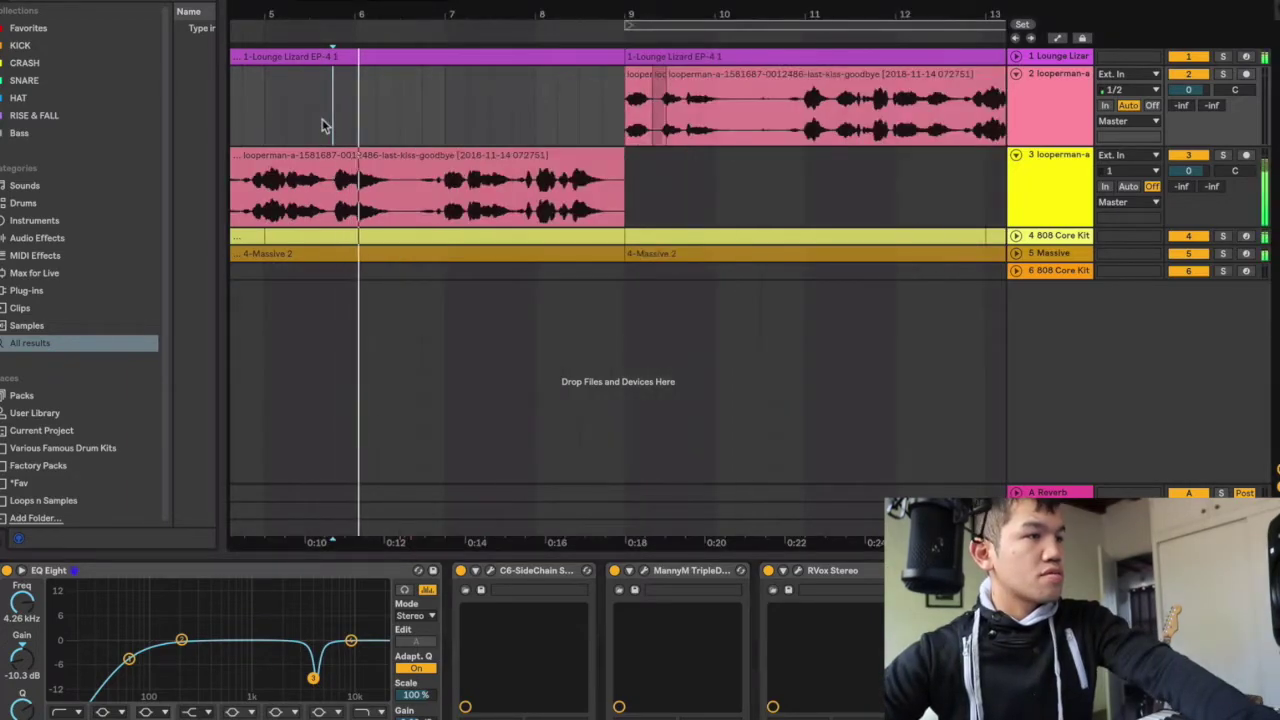
key("space")
left_click(340, 129)
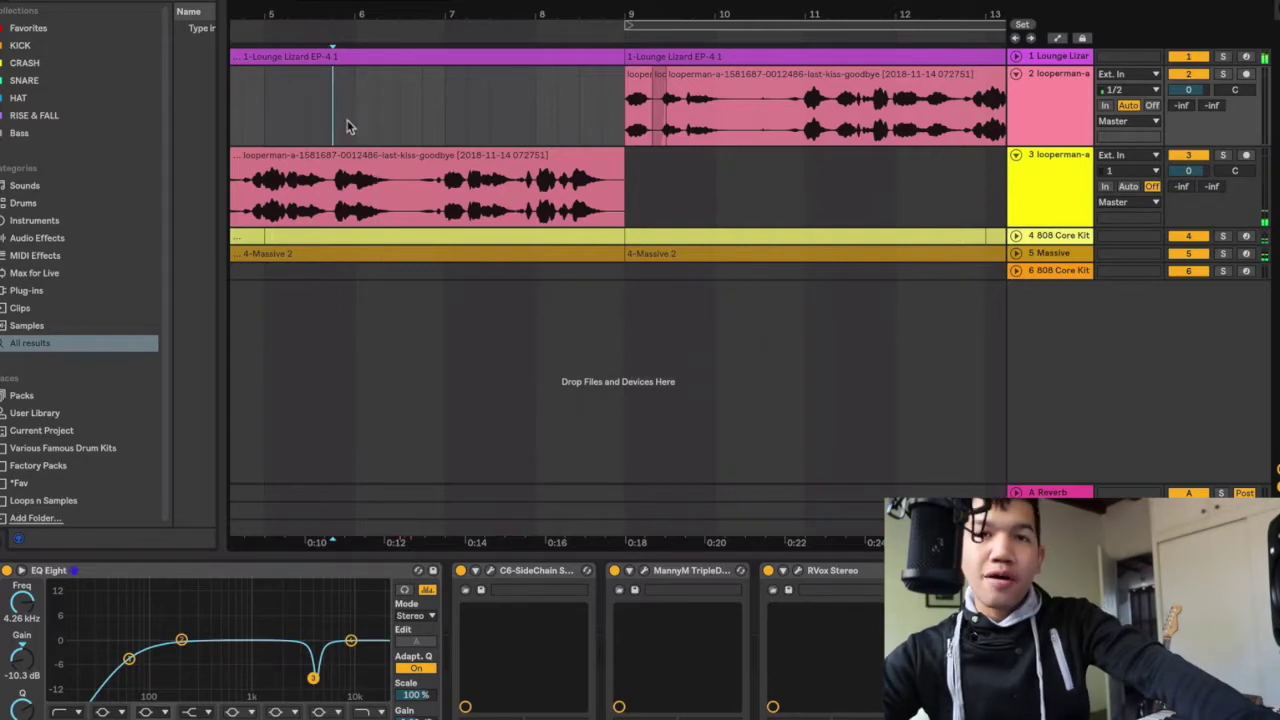
key("space")
key("space")
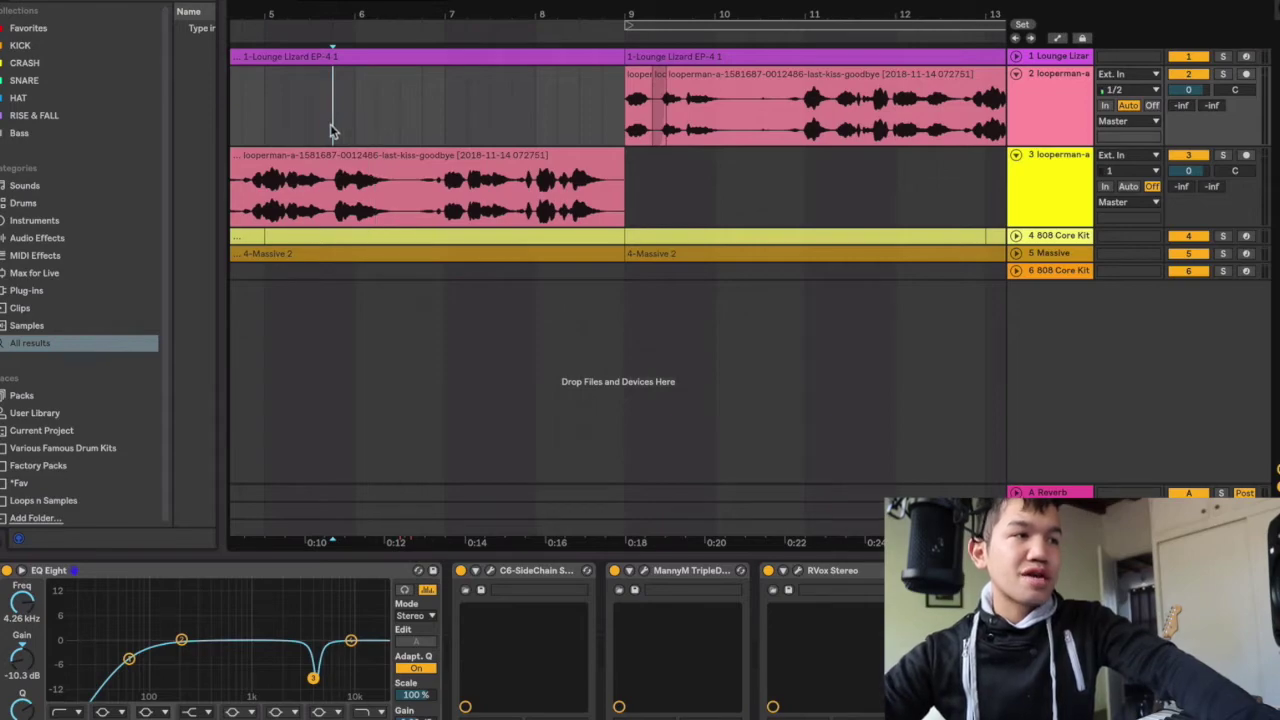
key("space")
key("space")
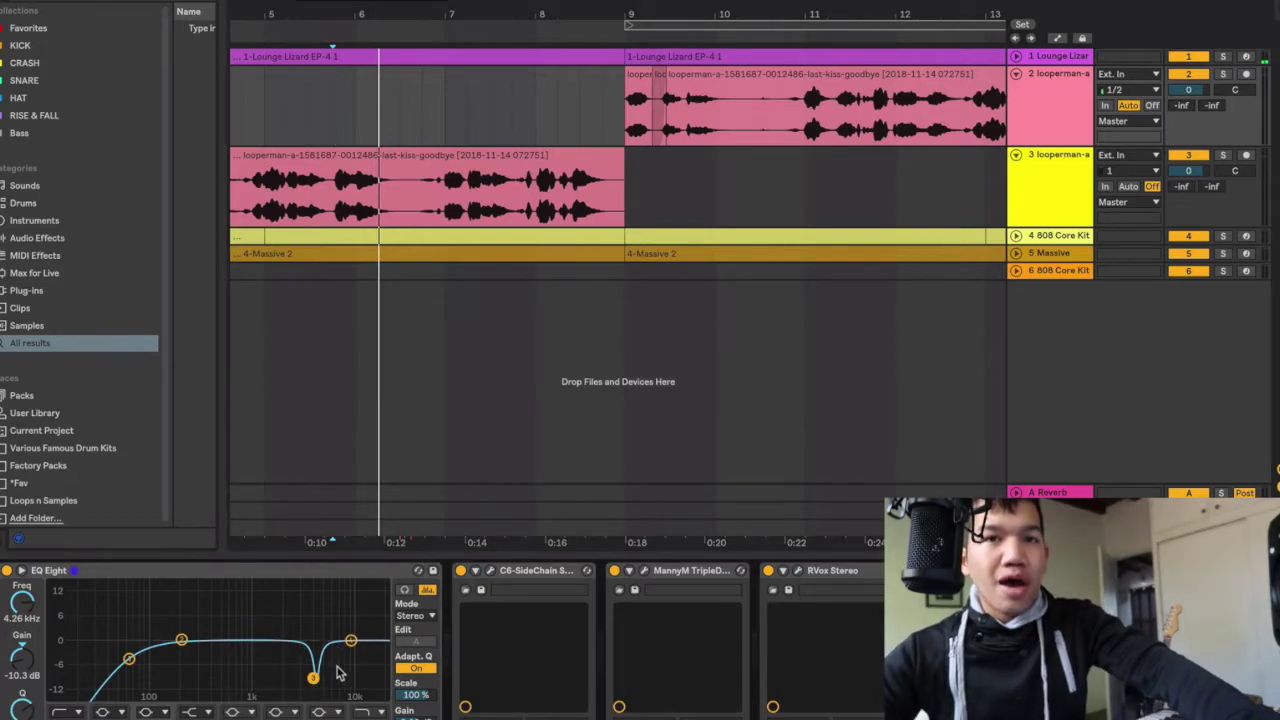
- Try a much wider Q on EQ Eight's band 3 during playback and return it to the narrow notch
left_click_drag(22, 706, 22, 719)
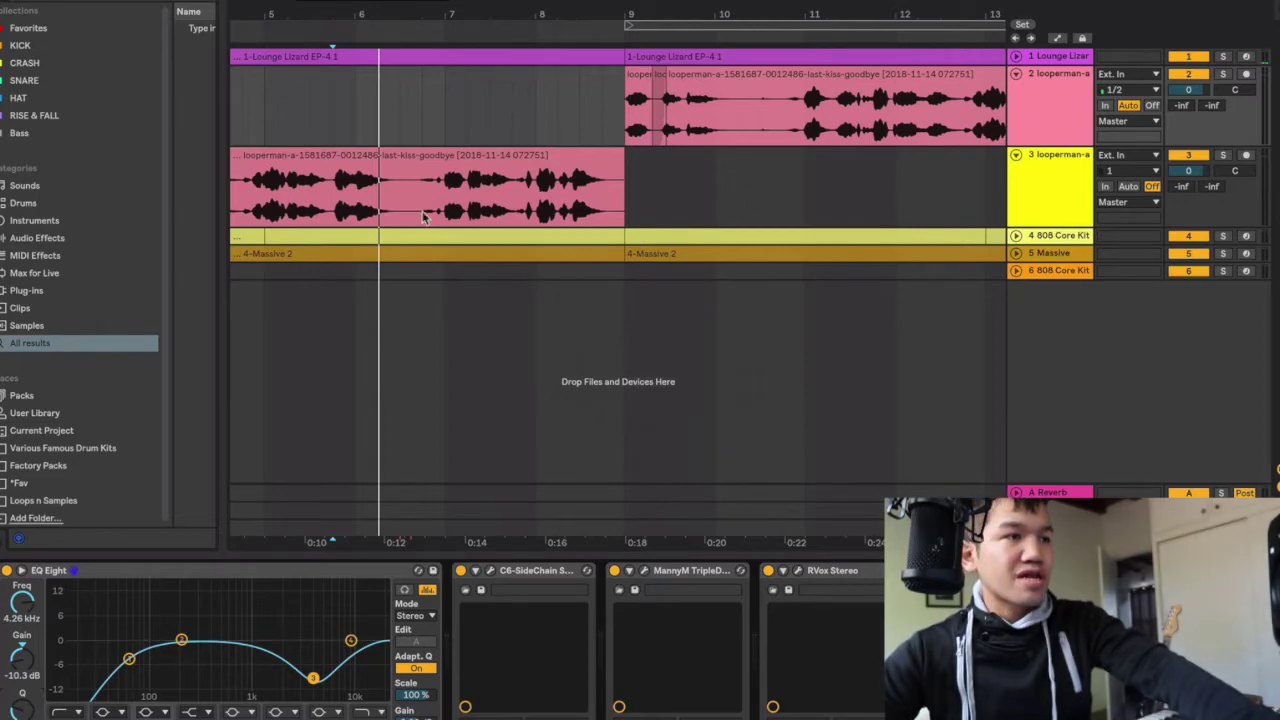
left_click(630, 127)
key("space")
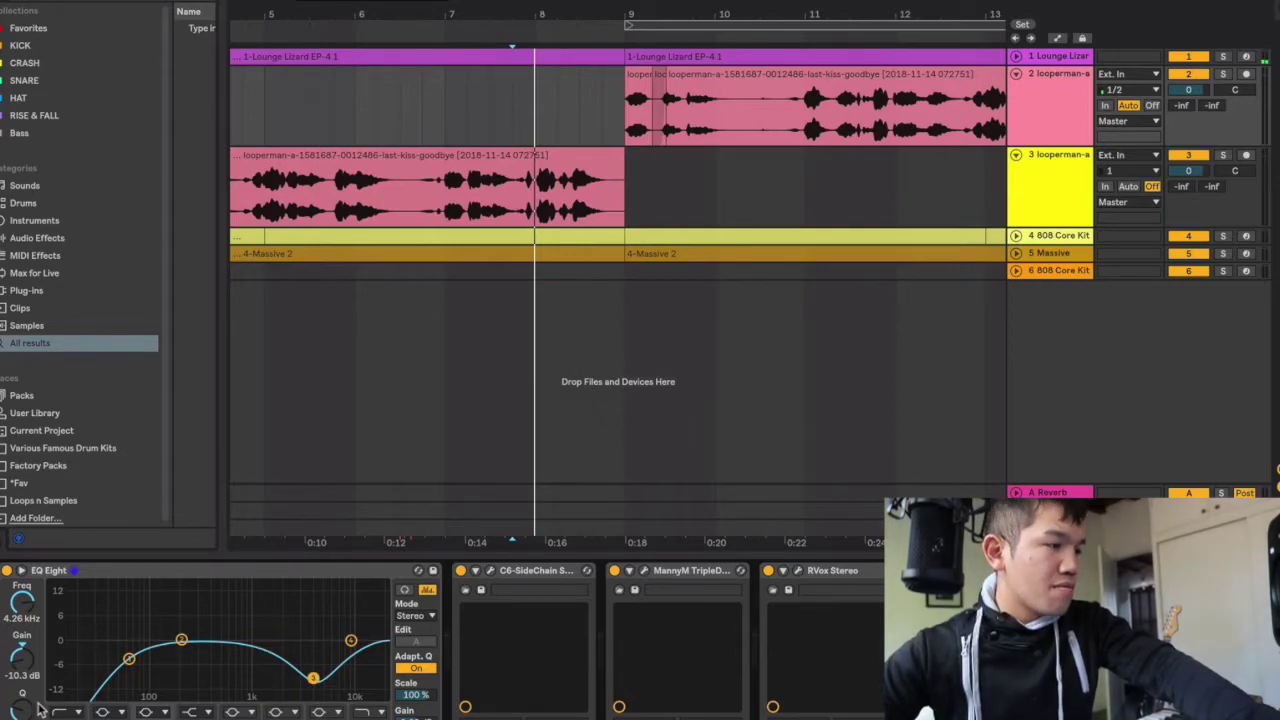
left_click_drag(22, 710, 22, 640)
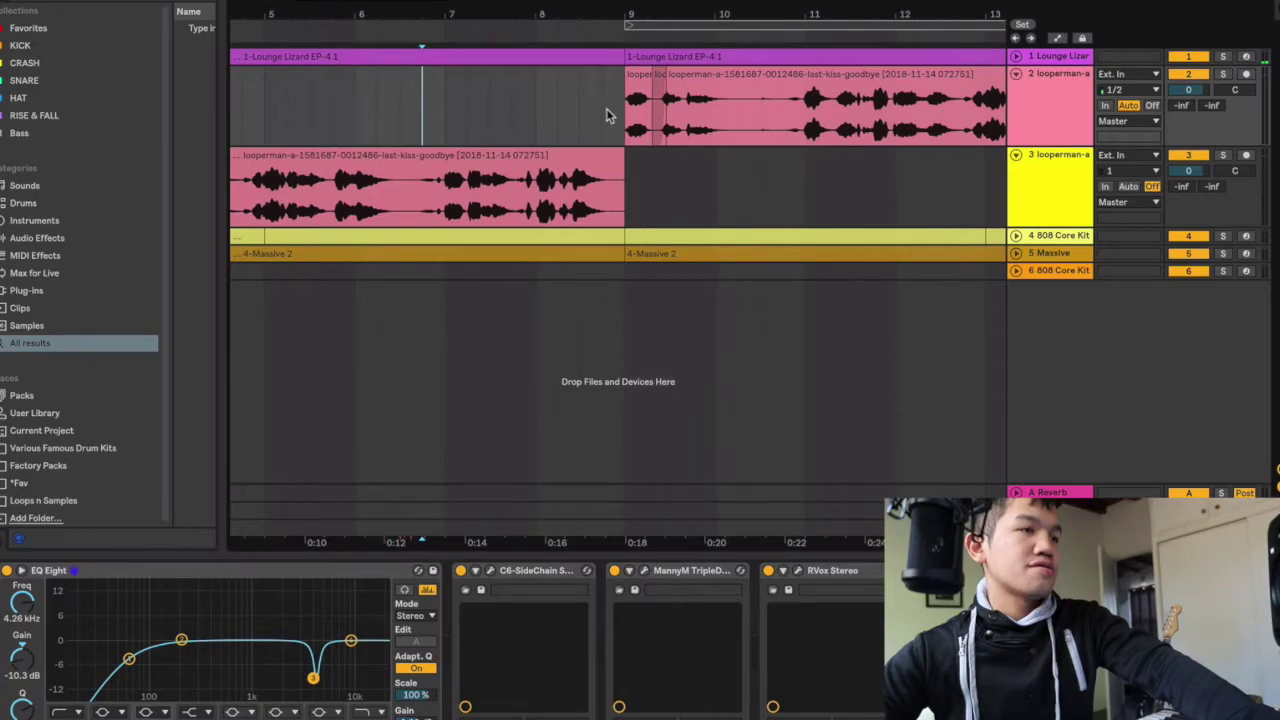
- Play the track 2 vocal from bar 9 and skip ahead to the phrases at bar 11 and late in bar 12
left_click(606, 115)
key("space")
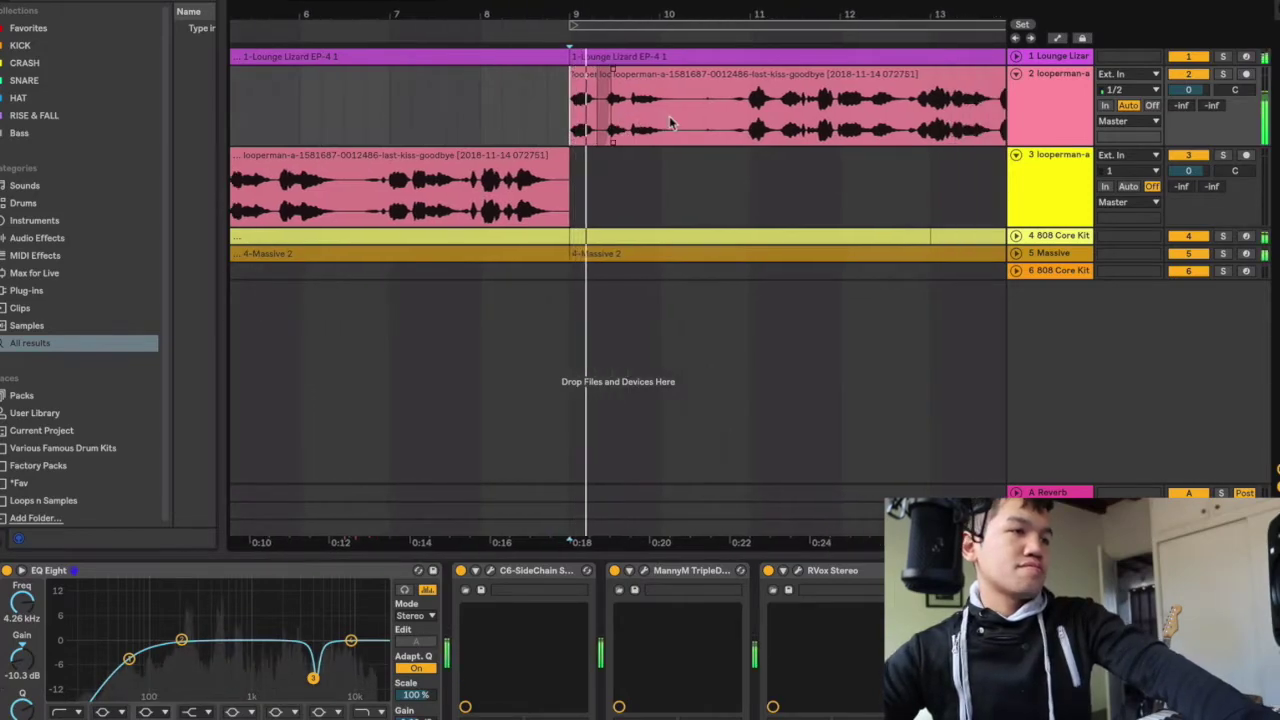
left_click(752, 130)
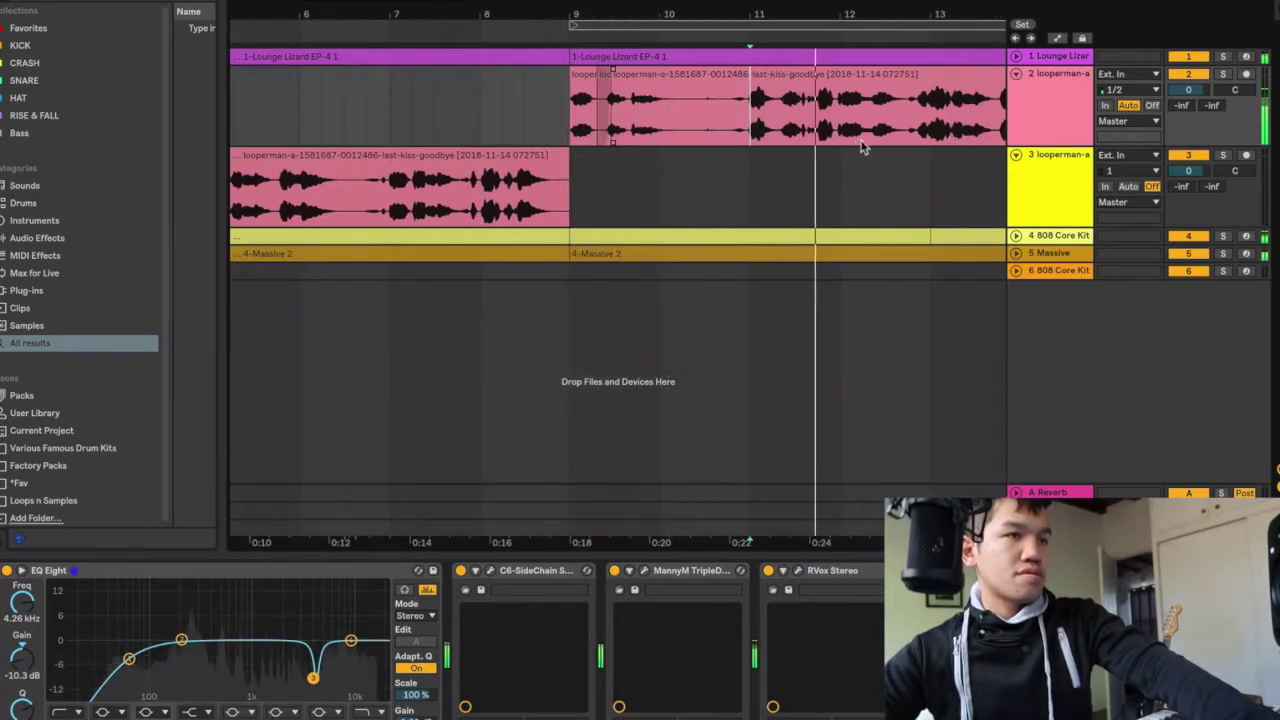
left_click(908, 130)
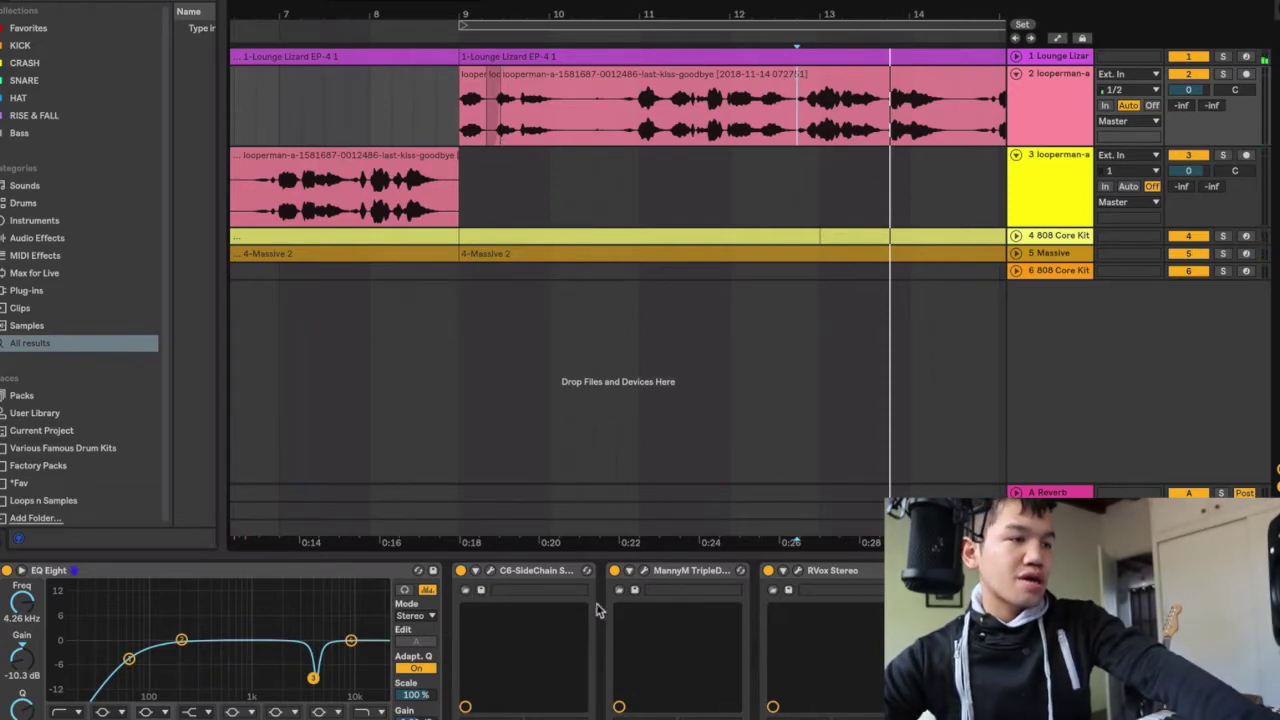
- Open the C6-SideChain plug-in on the track 2 vocal and examine the range and gain settings of its band 6
left_click(492, 572)
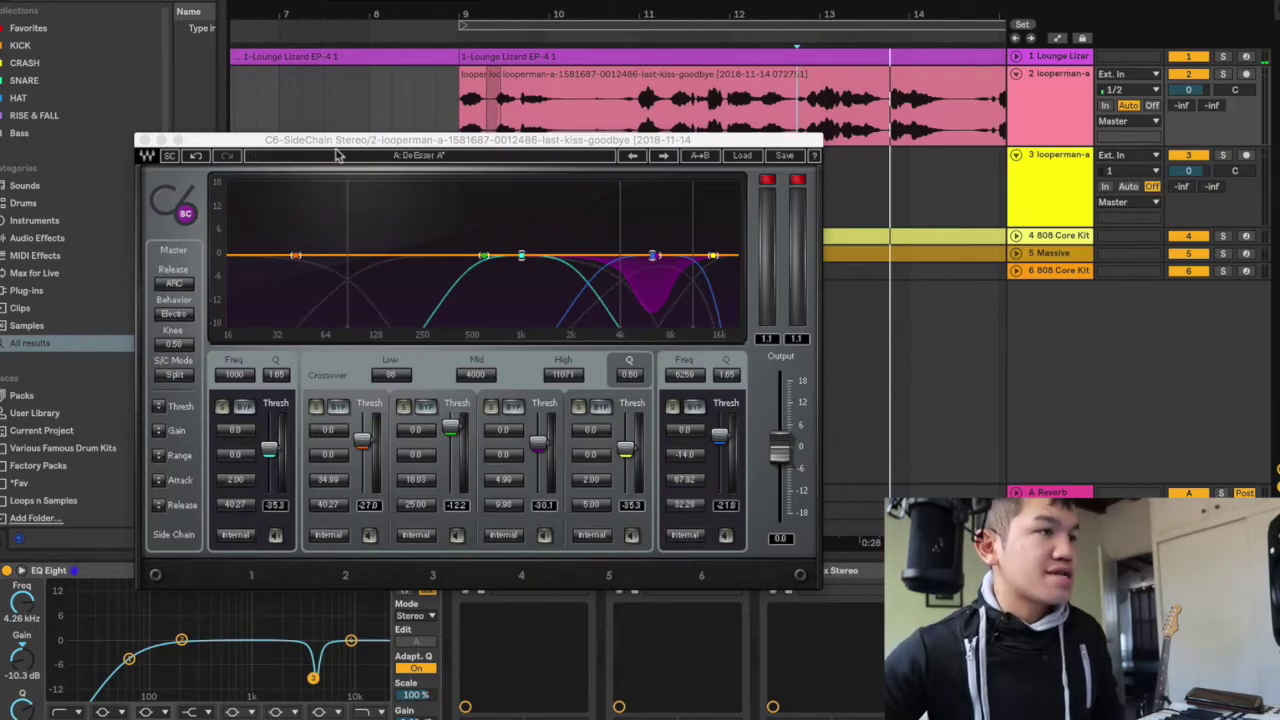
left_click_drag(350, 146, 352, 130)
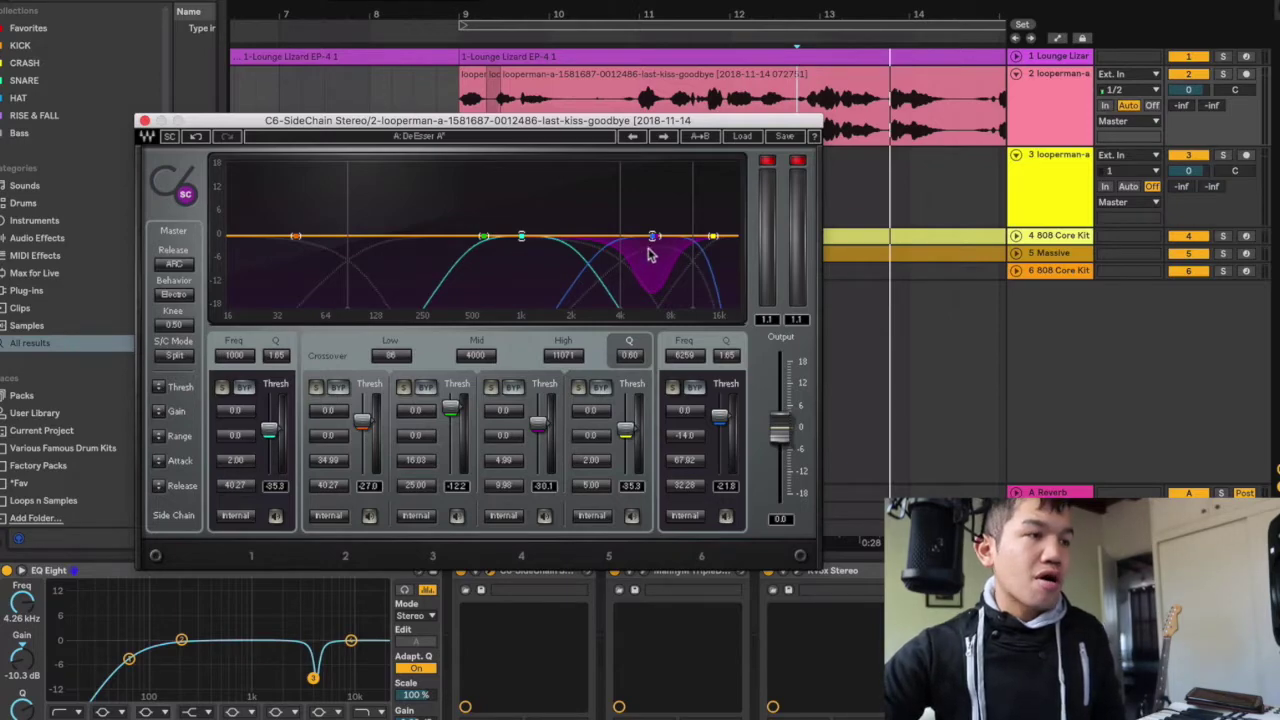
left_click_drag(542, 131, 538, 85)
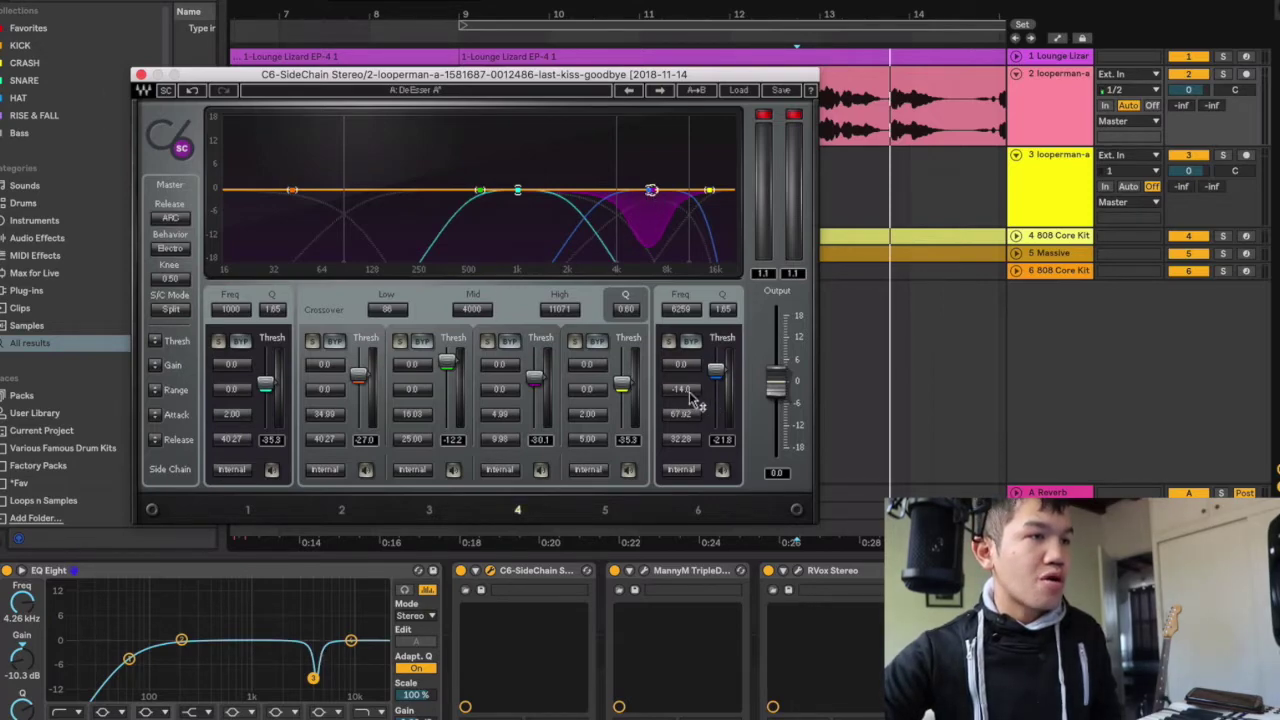
mouse_move(685, 414)
left_mouse_down()
mouse_move(683, 380)
mouse_move(683, 392)
left_mouse_up()
left_click_drag(682, 365, 682, 366)
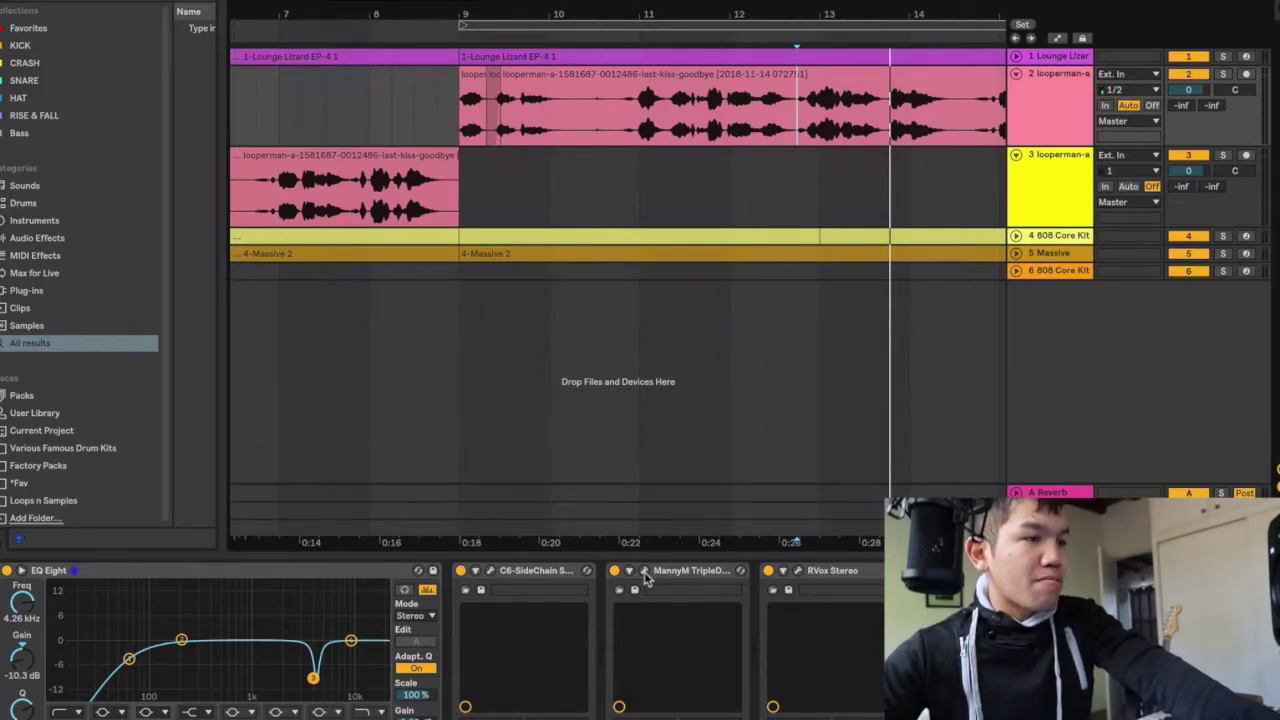
- Open the MannyM TripleD plug-in and turn off the bypass on its DeEsser section
left_click(644, 573)
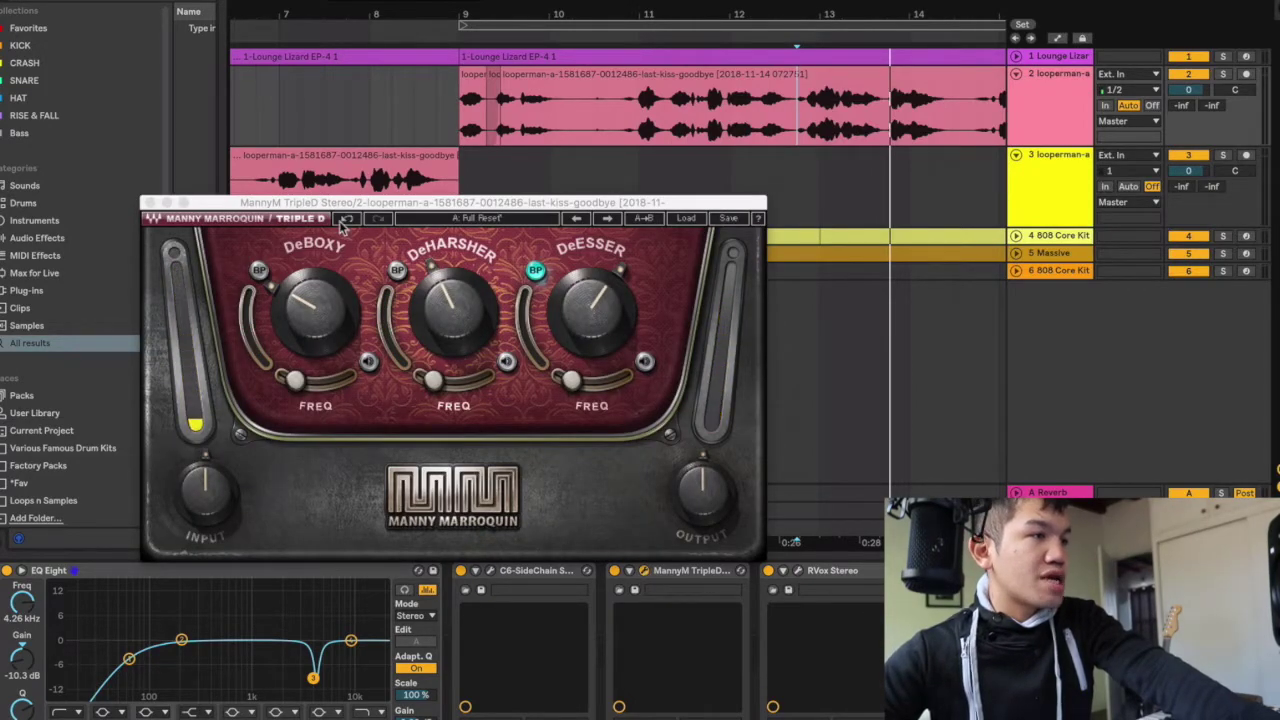
left_click_drag(340, 222, 338, 173)
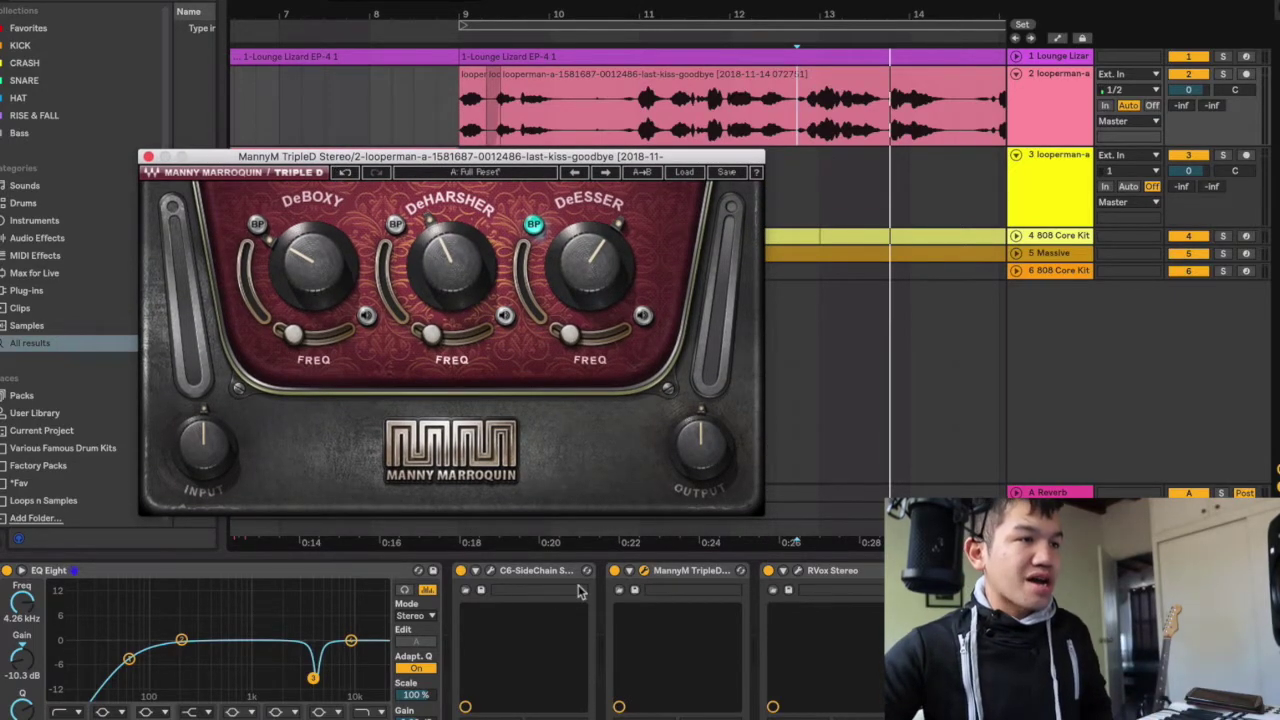
left_click(534, 224)
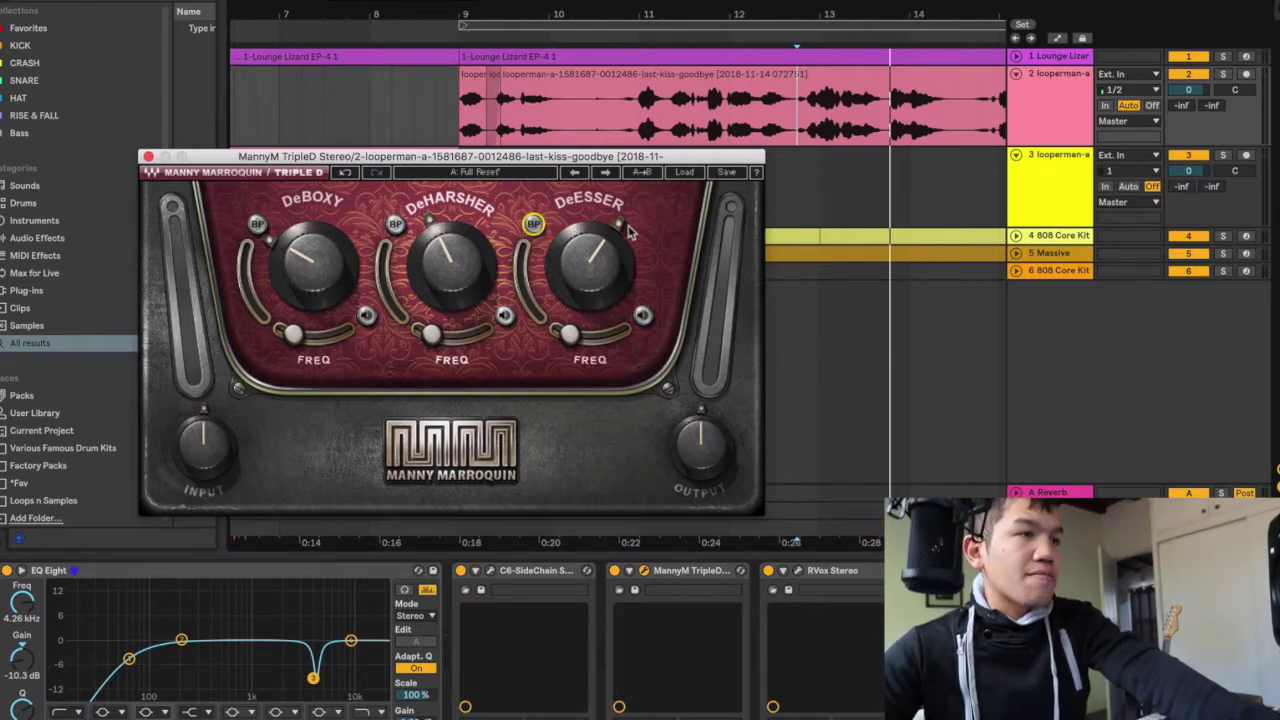
- Play the track 2 vocal from bar 9 and from about bar 11 to check TripleD's processing
left_click(464, 46)
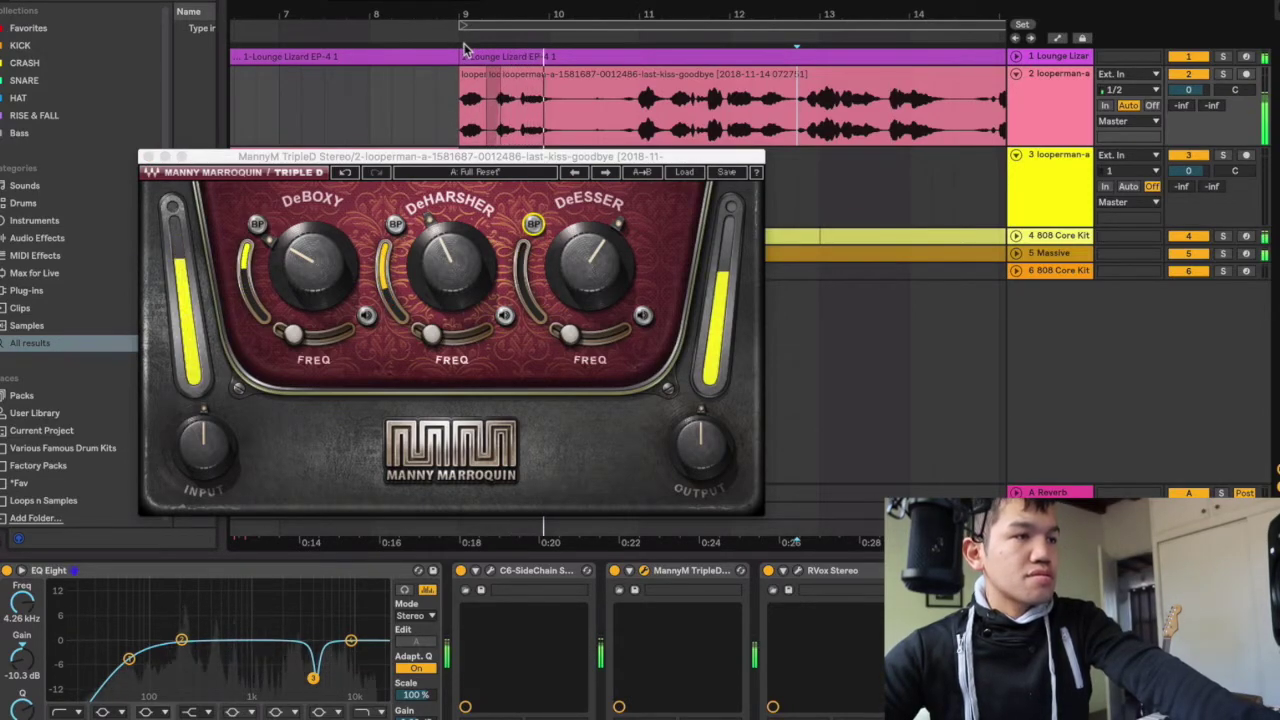
left_click(480, 50)
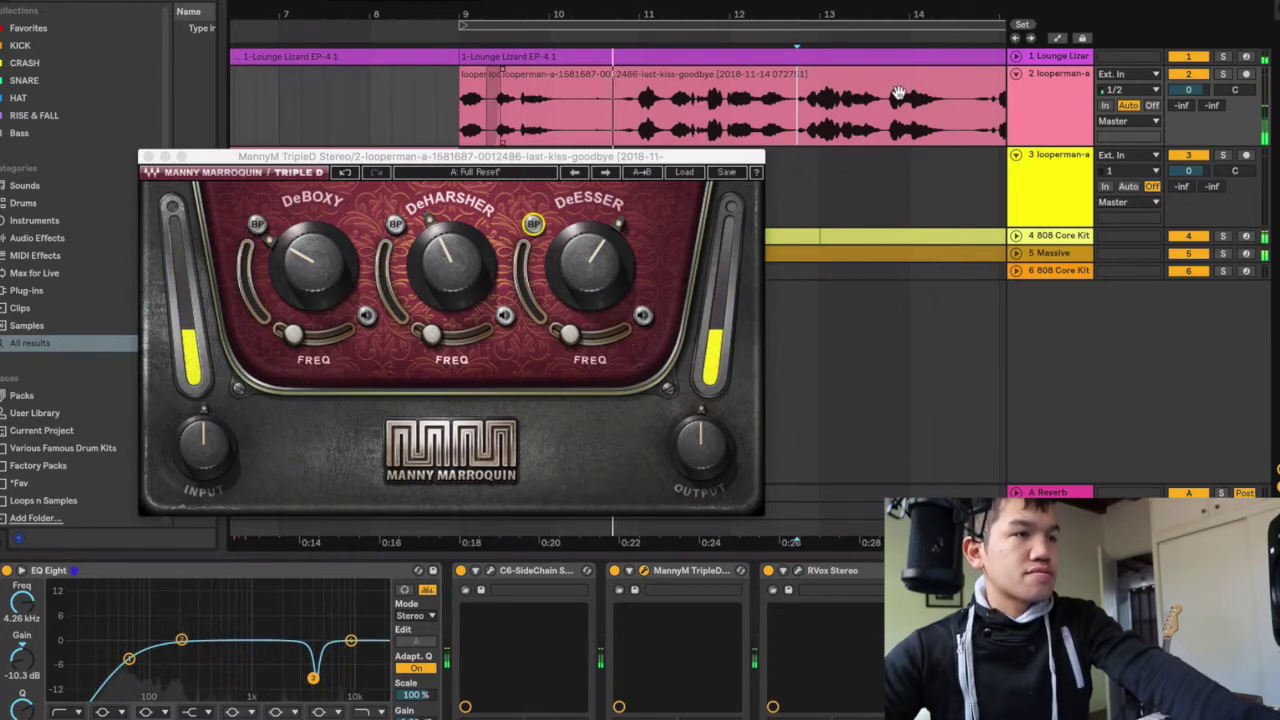
left_click(630, 36)
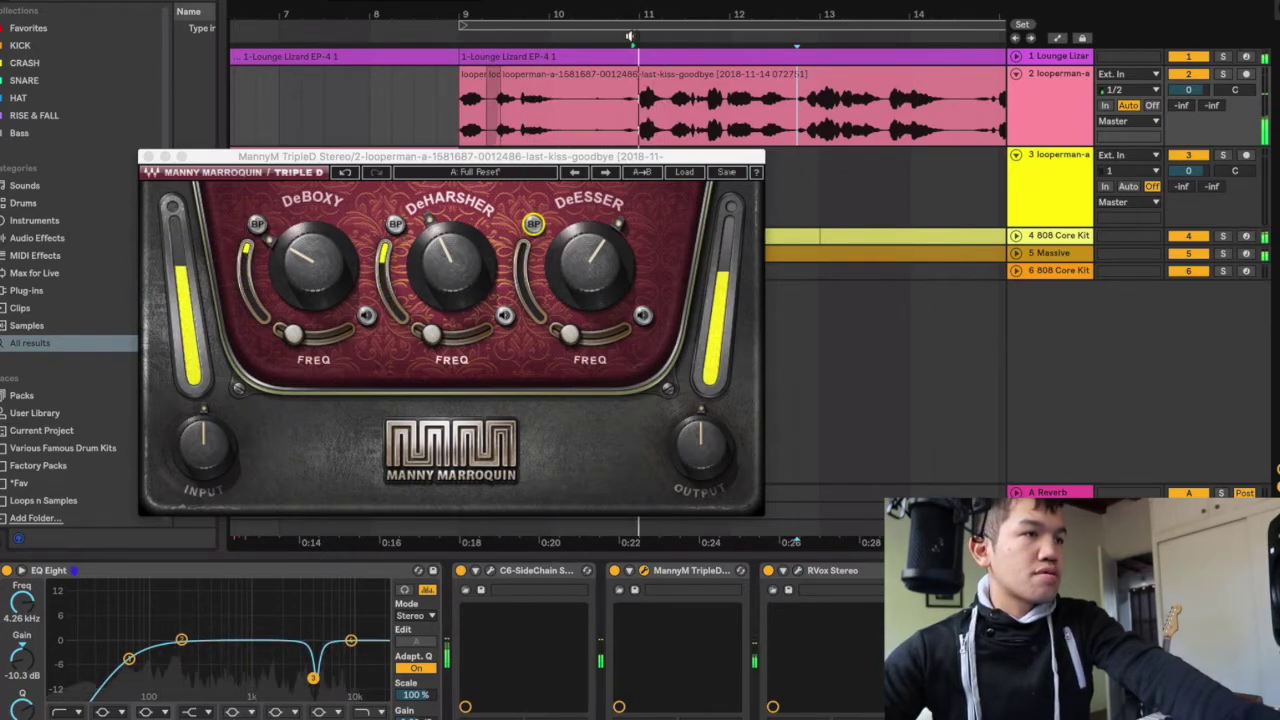
key("space")
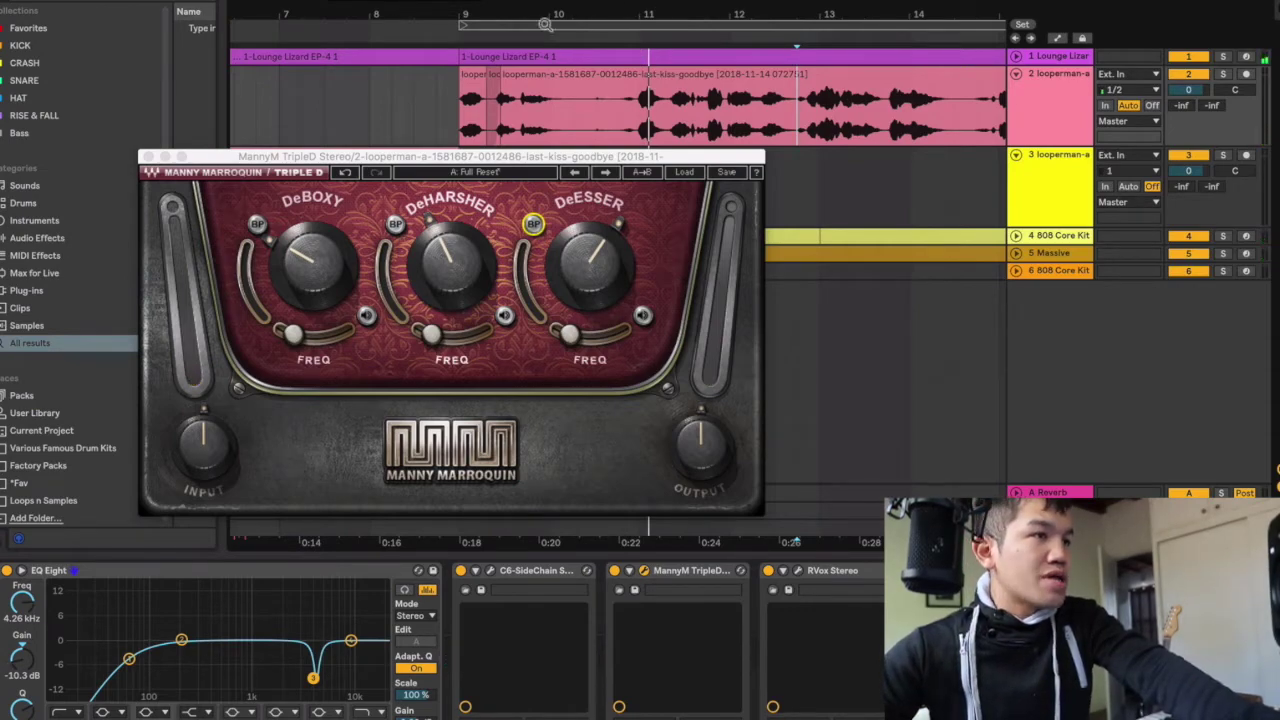
- Move the loop start from bar 9 to about the middle of bar 10, keeping its end at bar 17
left_click_drag(527, 8, 527, 0)
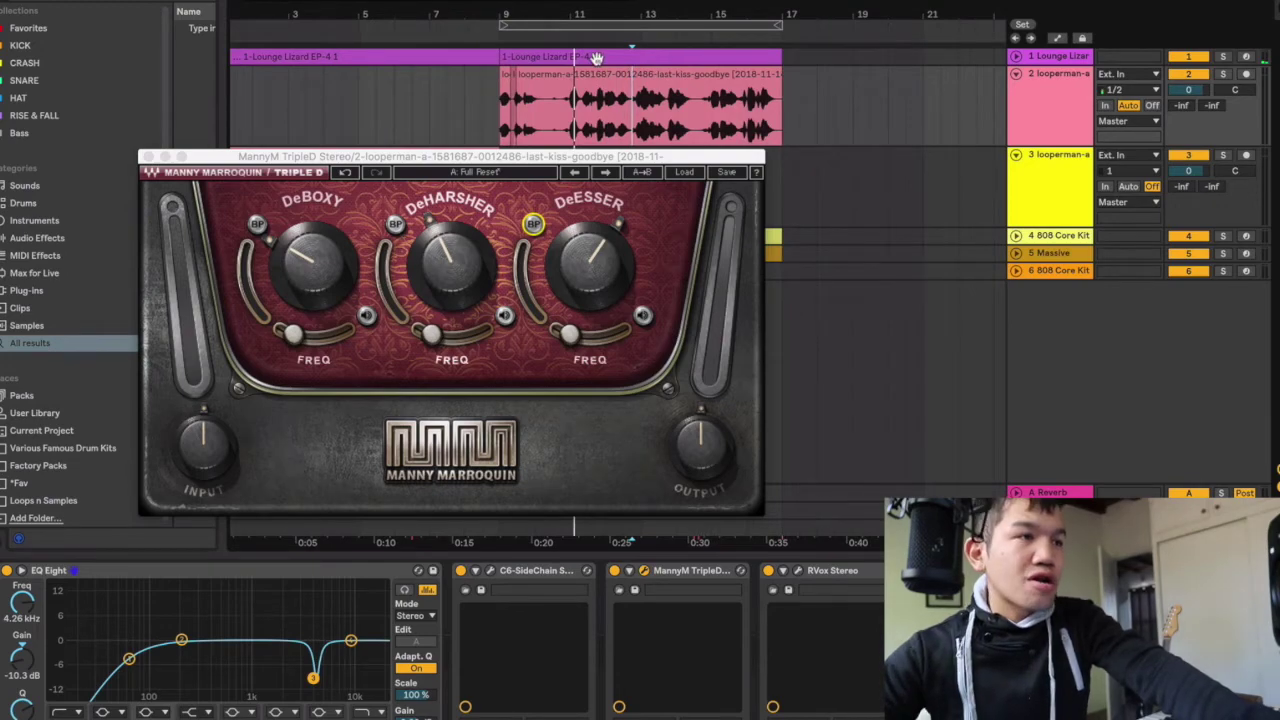
left_click(506, 26)
left_click_drag(506, 26, 556, 30)
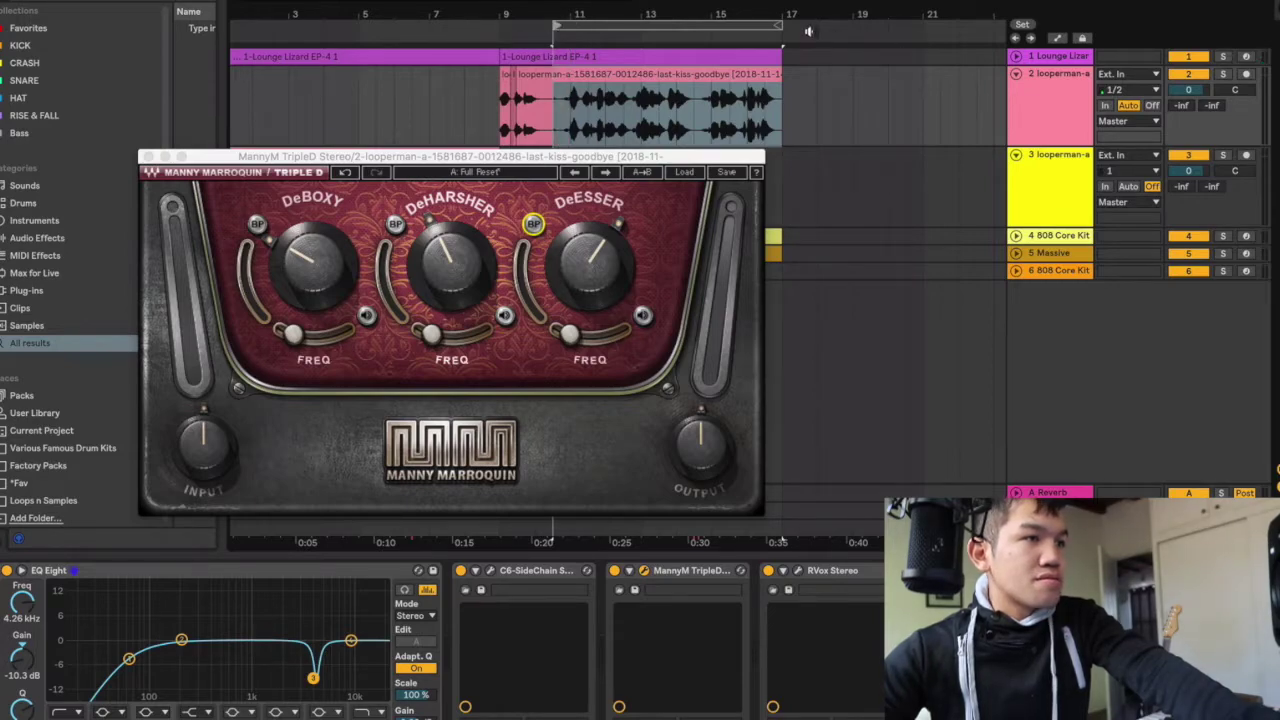
- Shorten the loop to run from just before bar 11 to about the middle of bar 12 and play it
mouse_move(778, 27)
left_mouse_down()
mouse_move(655, 45)
mouse_move(624, 57)
mouse_move(678, 68)
mouse_move(627, 72)
left_mouse_up()
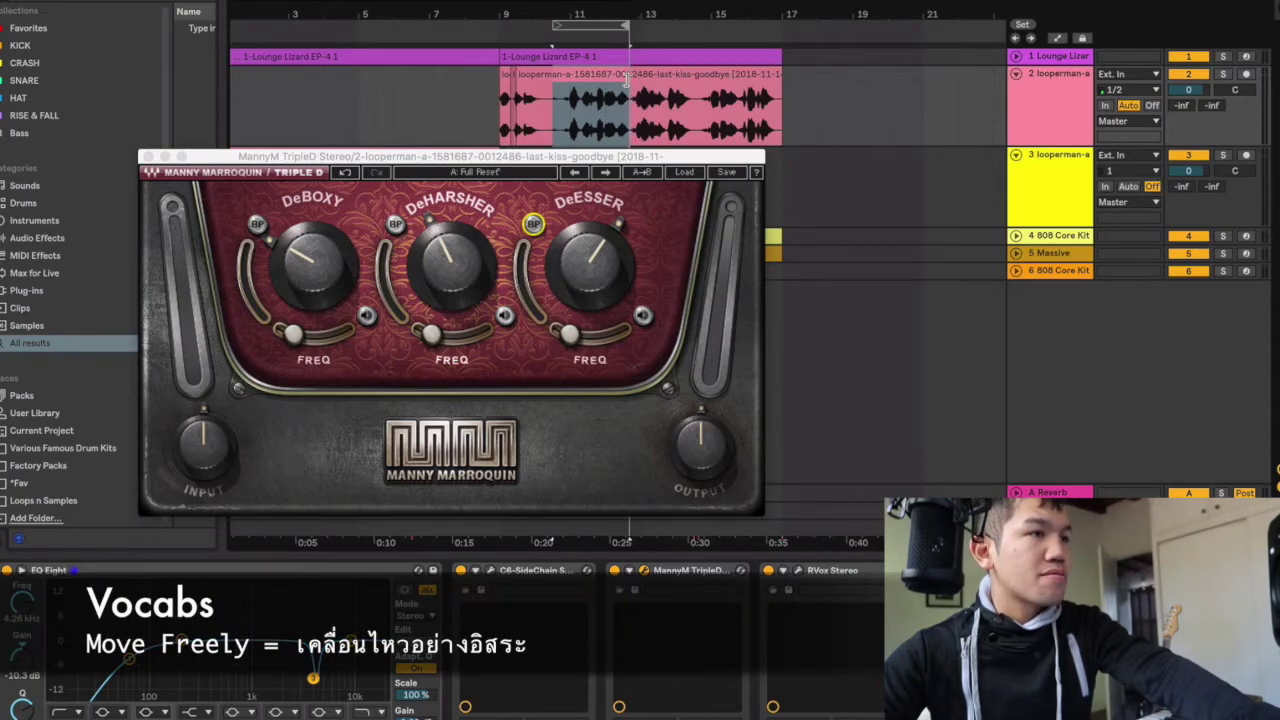
left_click_drag(556, 28, 567, 30)
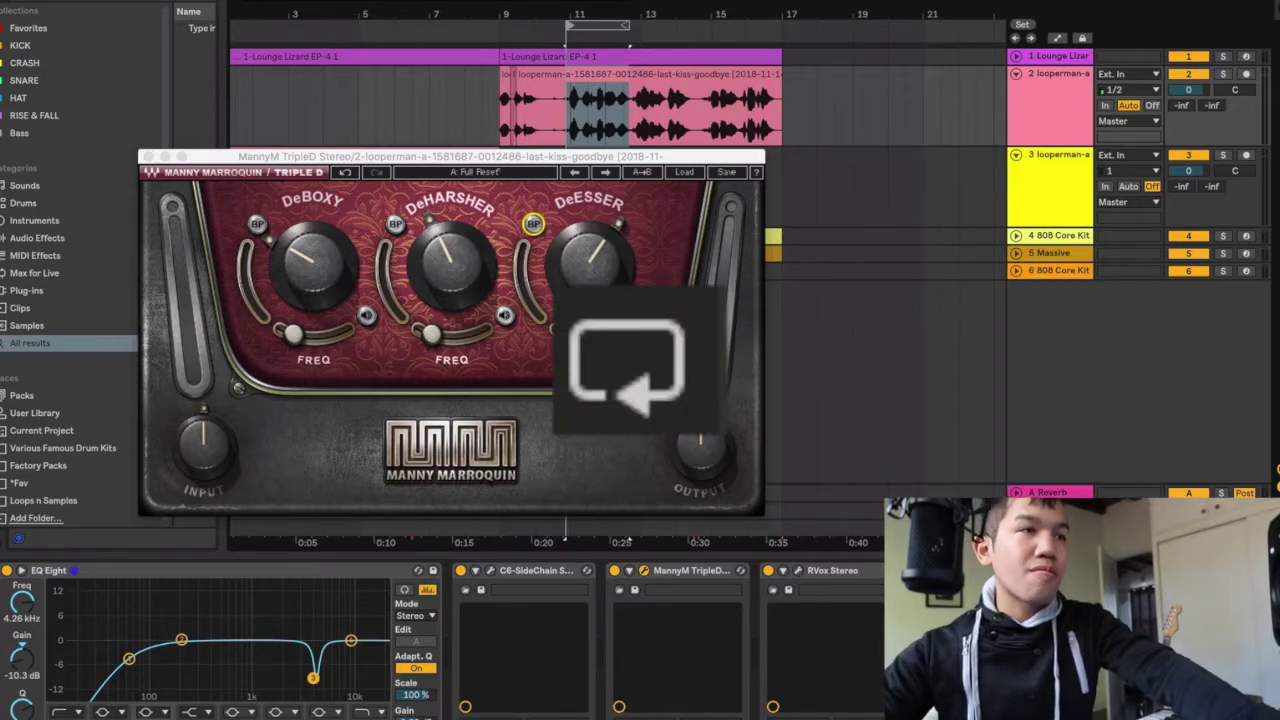
key("super+l")
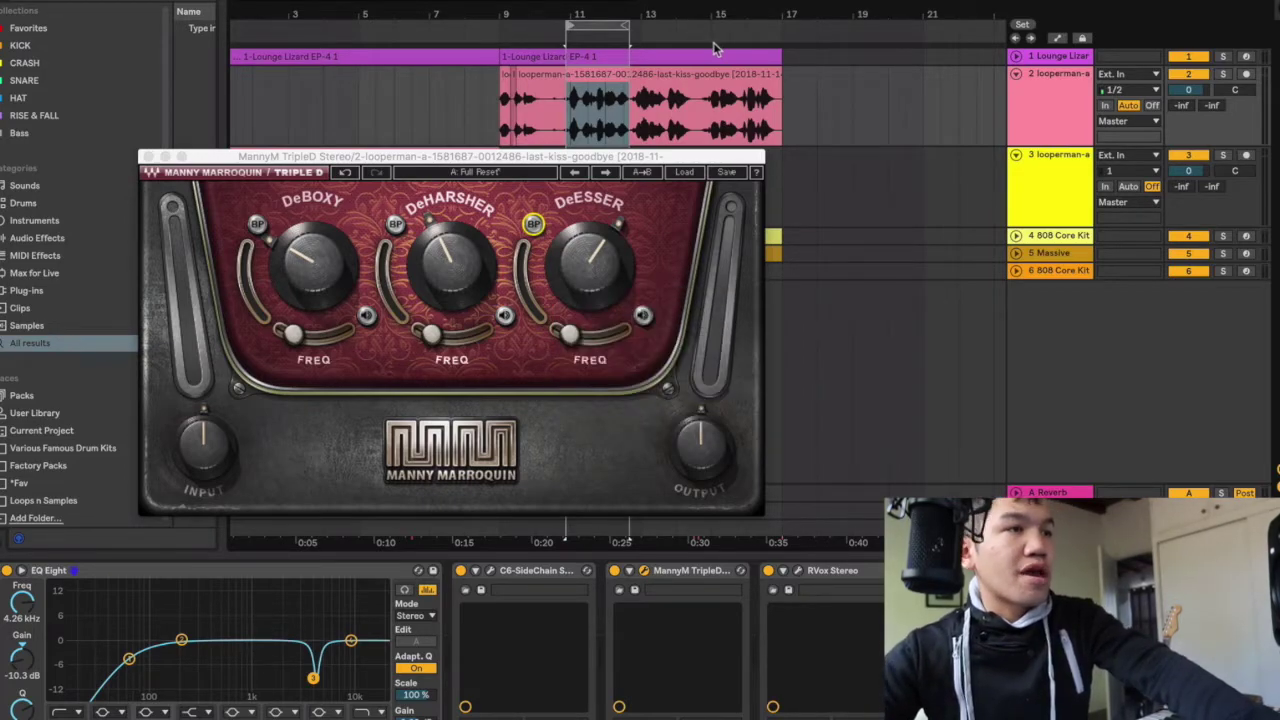
key("space")
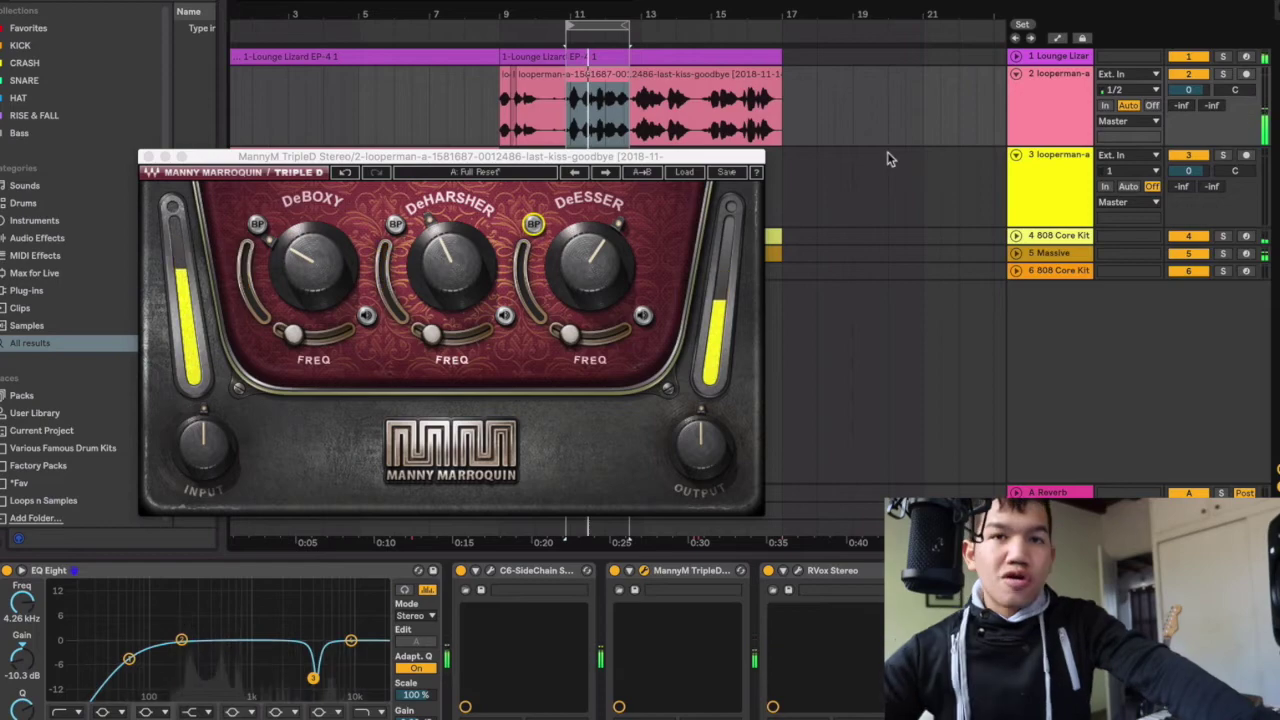
key("space")
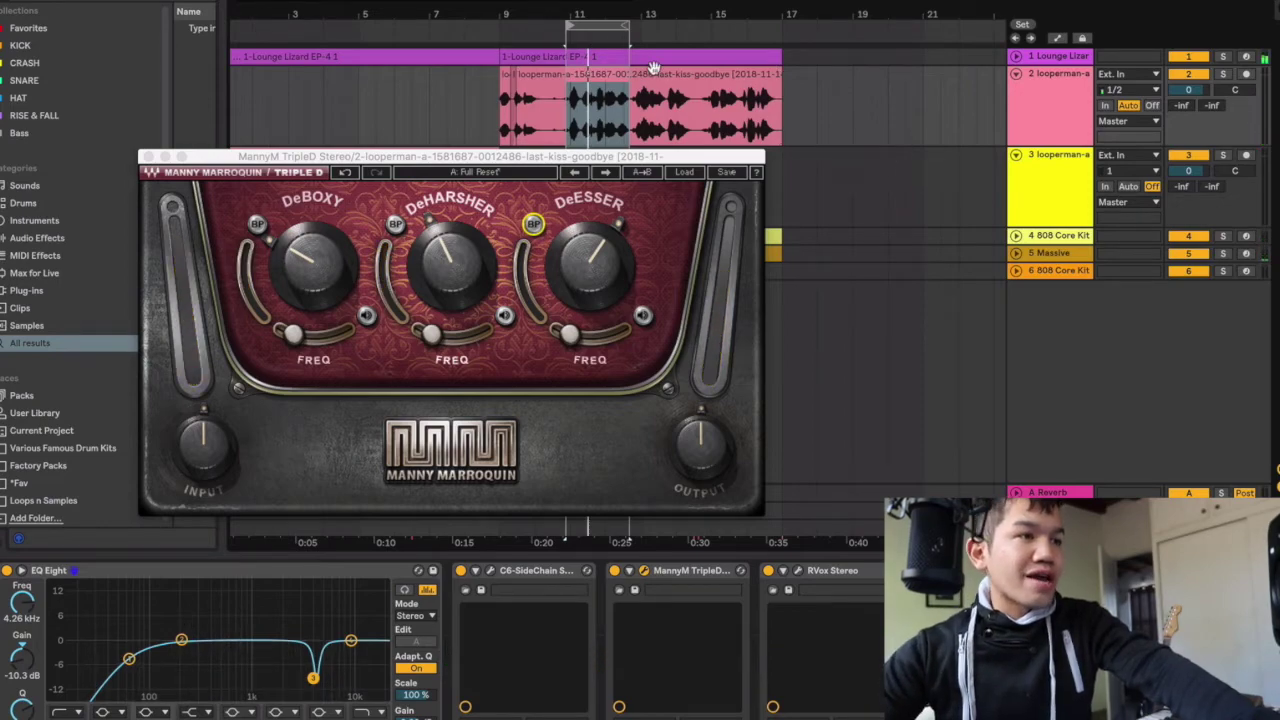
- Reposition the TripleD window below the track 2 clip, bypass its DeBoxy section and play the loop
left_click(148, 158)
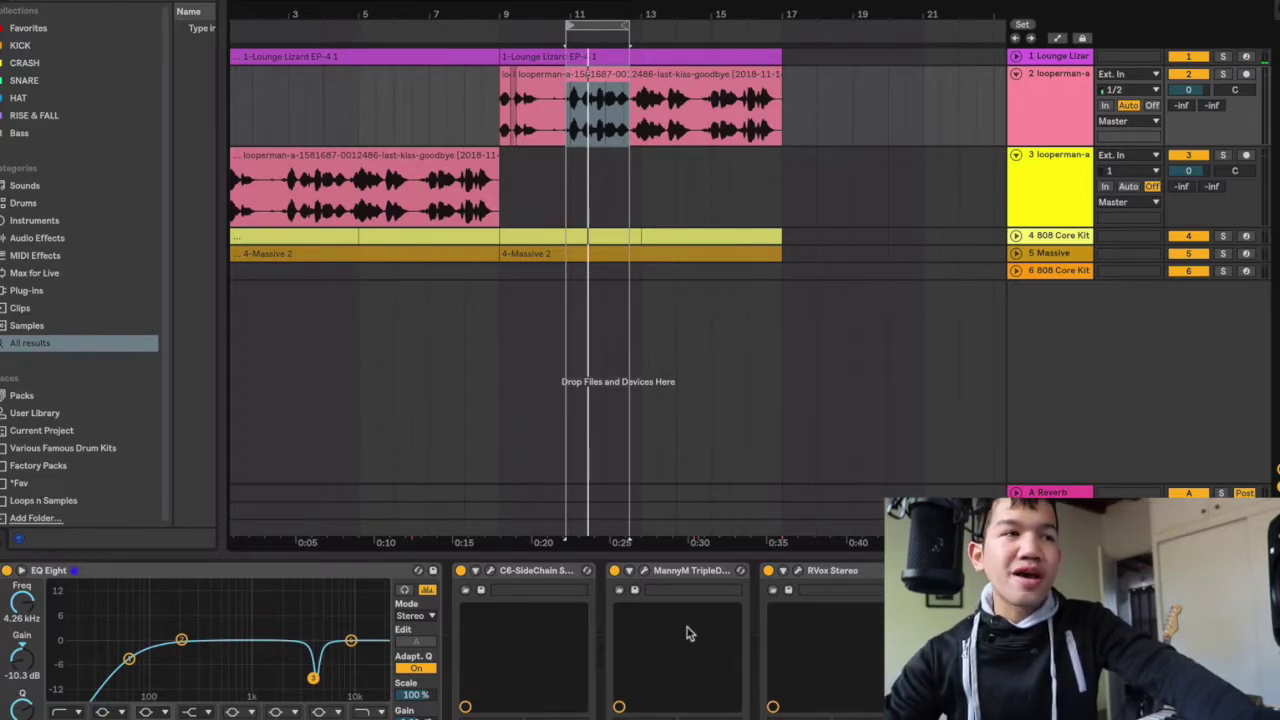
left_click(644, 571)
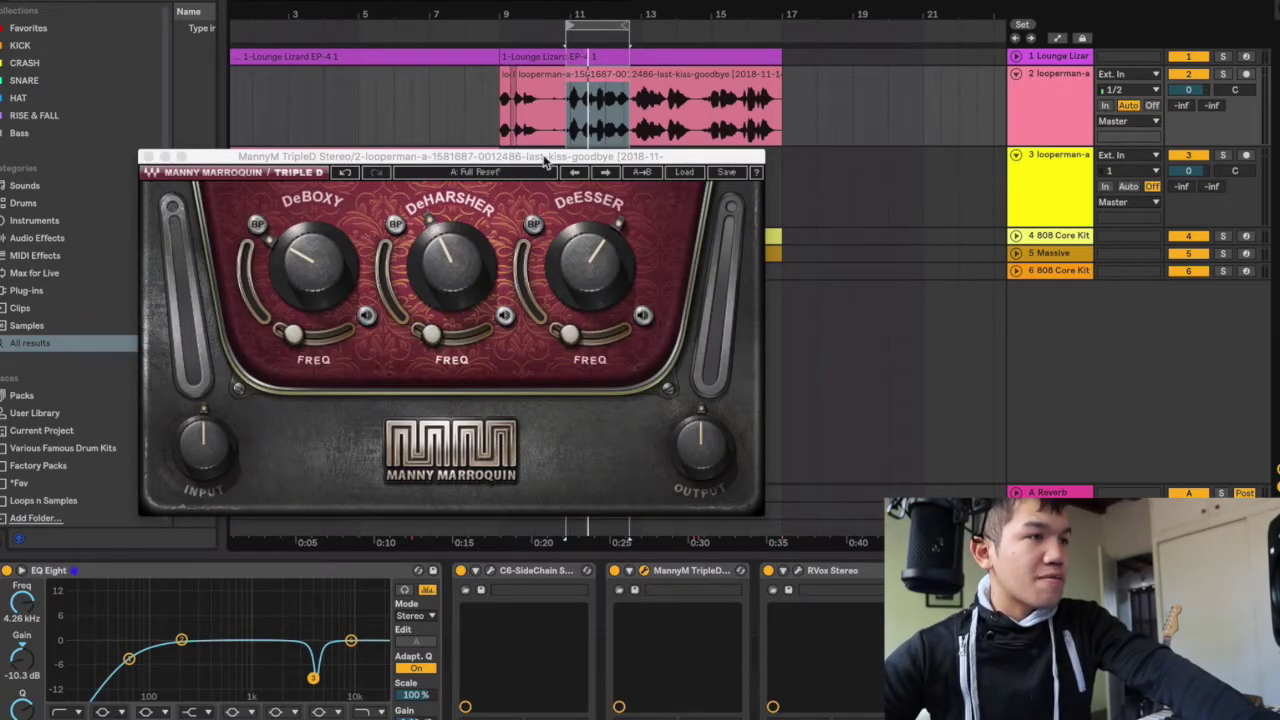
left_click_drag(546, 160, 640, 260)
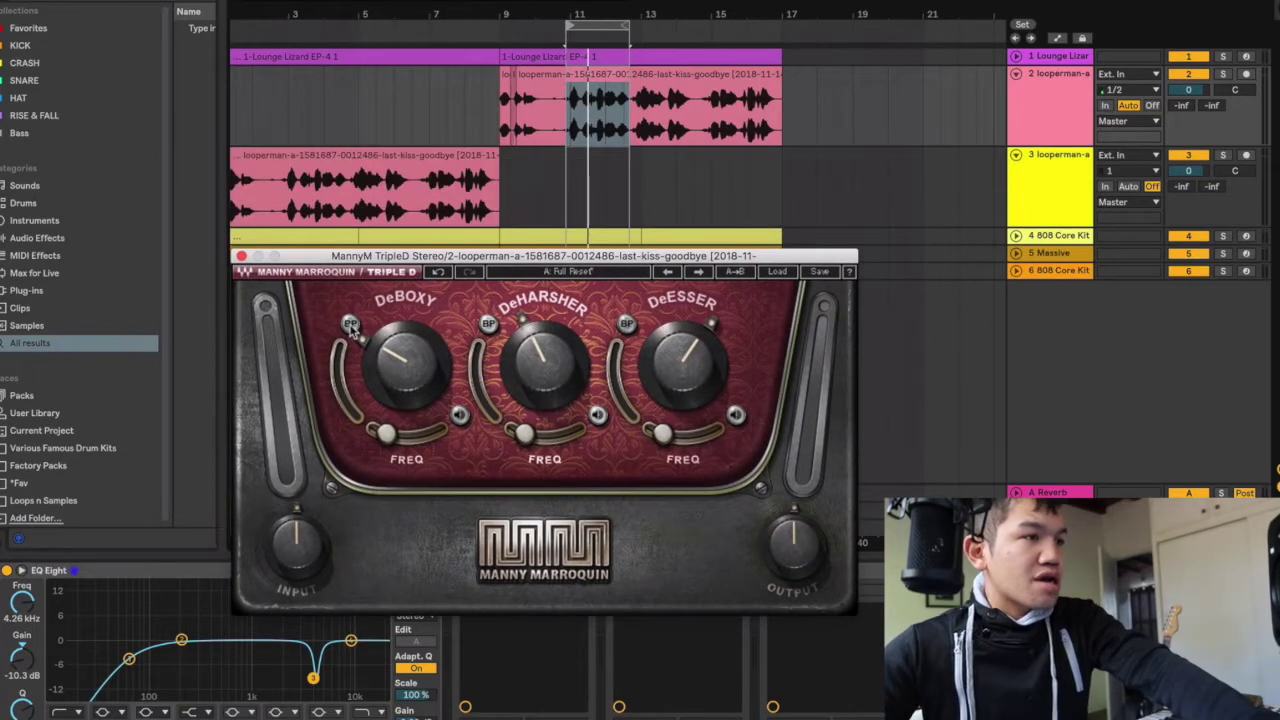
left_click(350, 324)
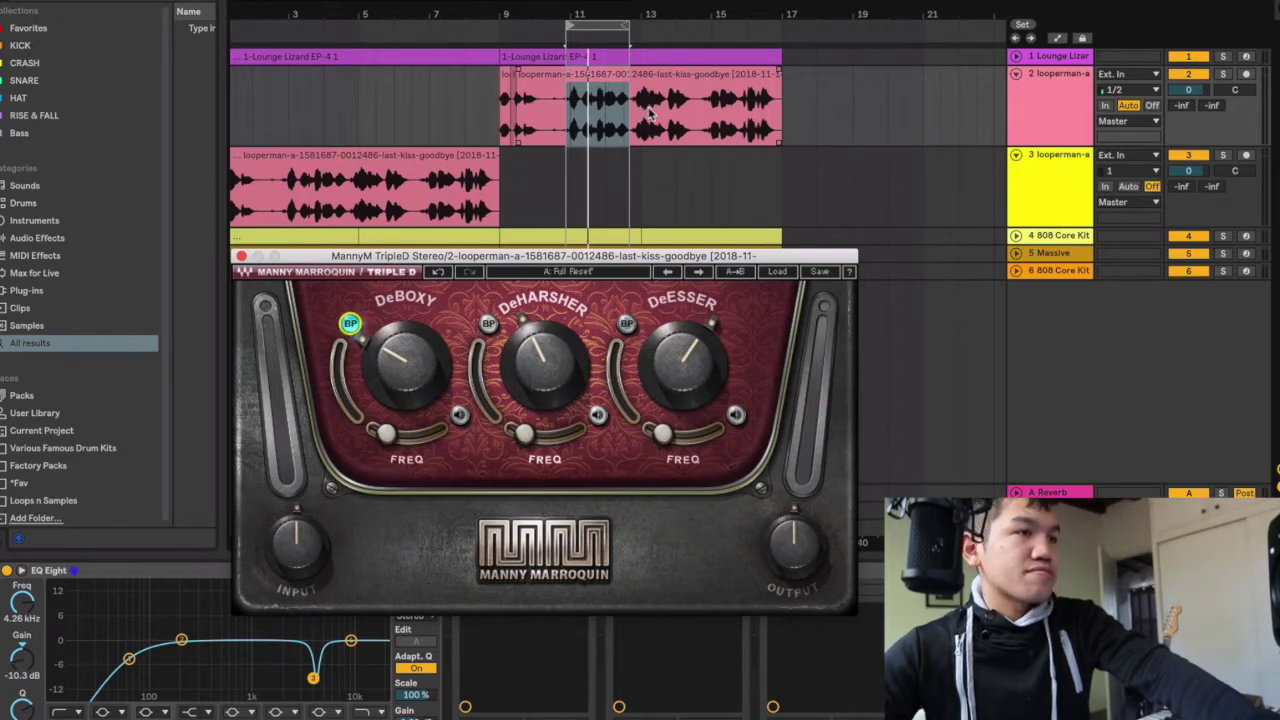
key("space")
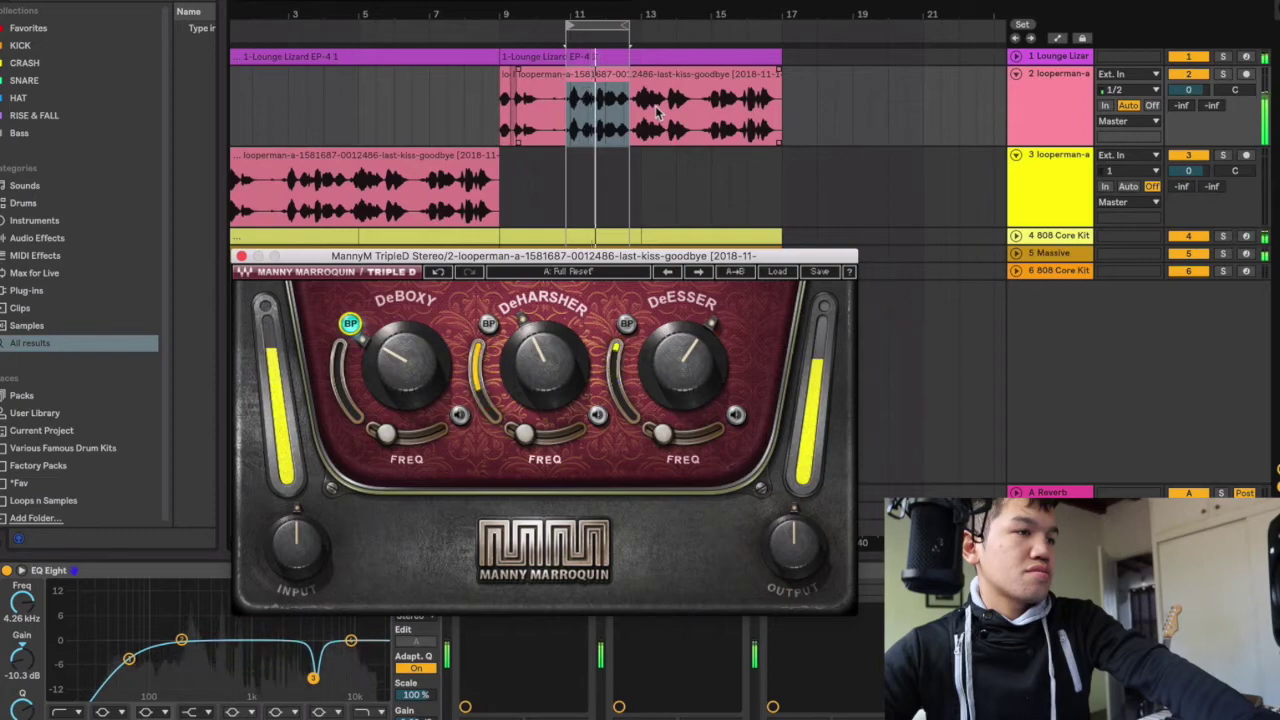
key("space")
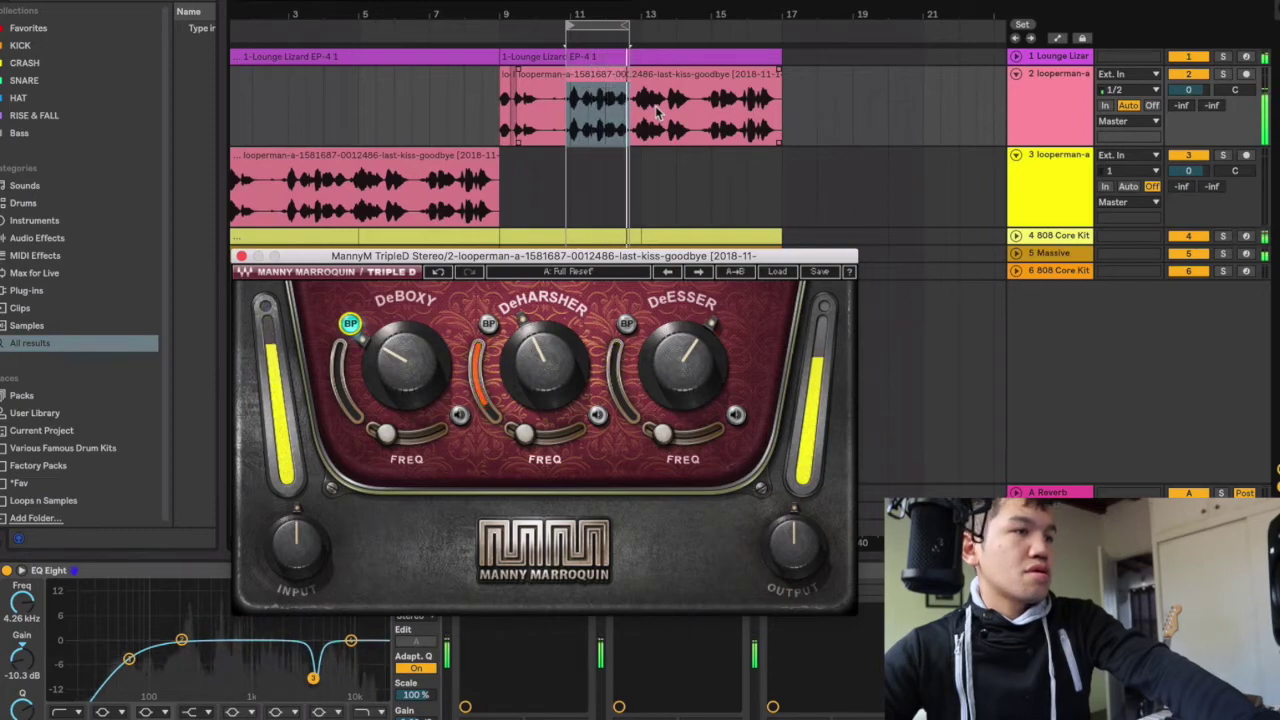
- Bypass TripleD's DeHarsher and DeEsser sections as well and listen to the loop
left_click(488, 324)
key("space")
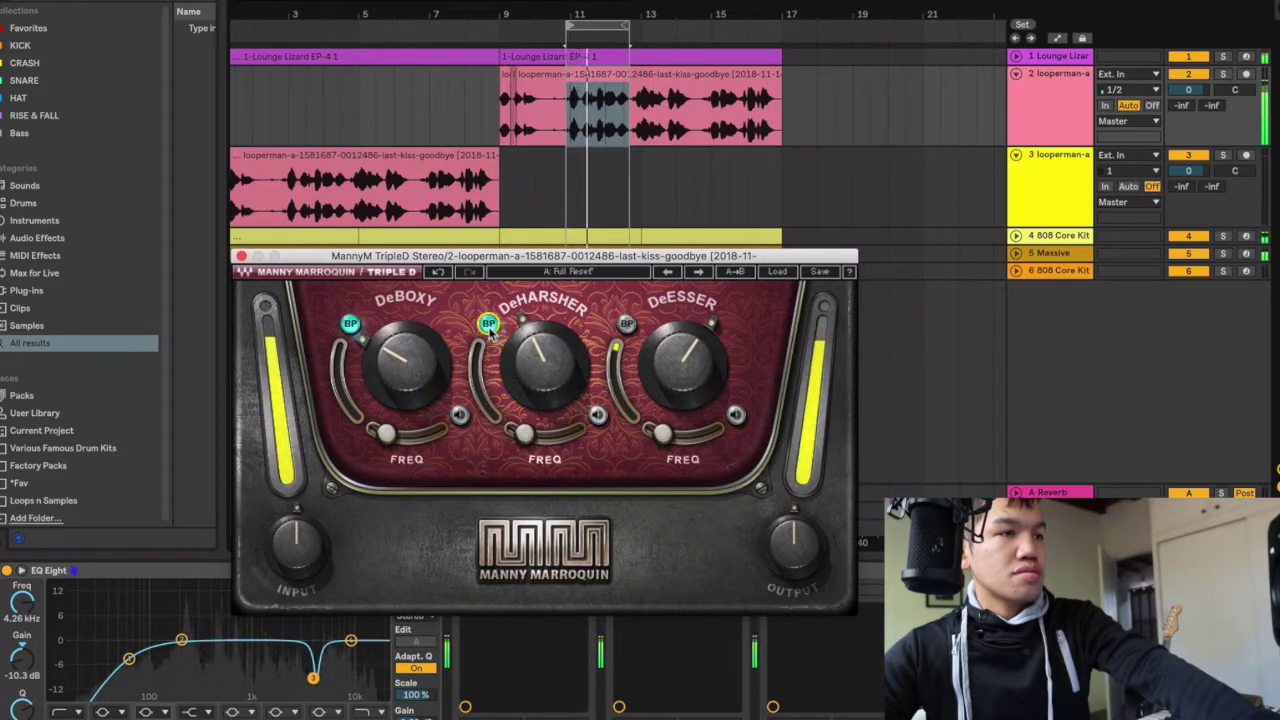
left_click(626, 324)
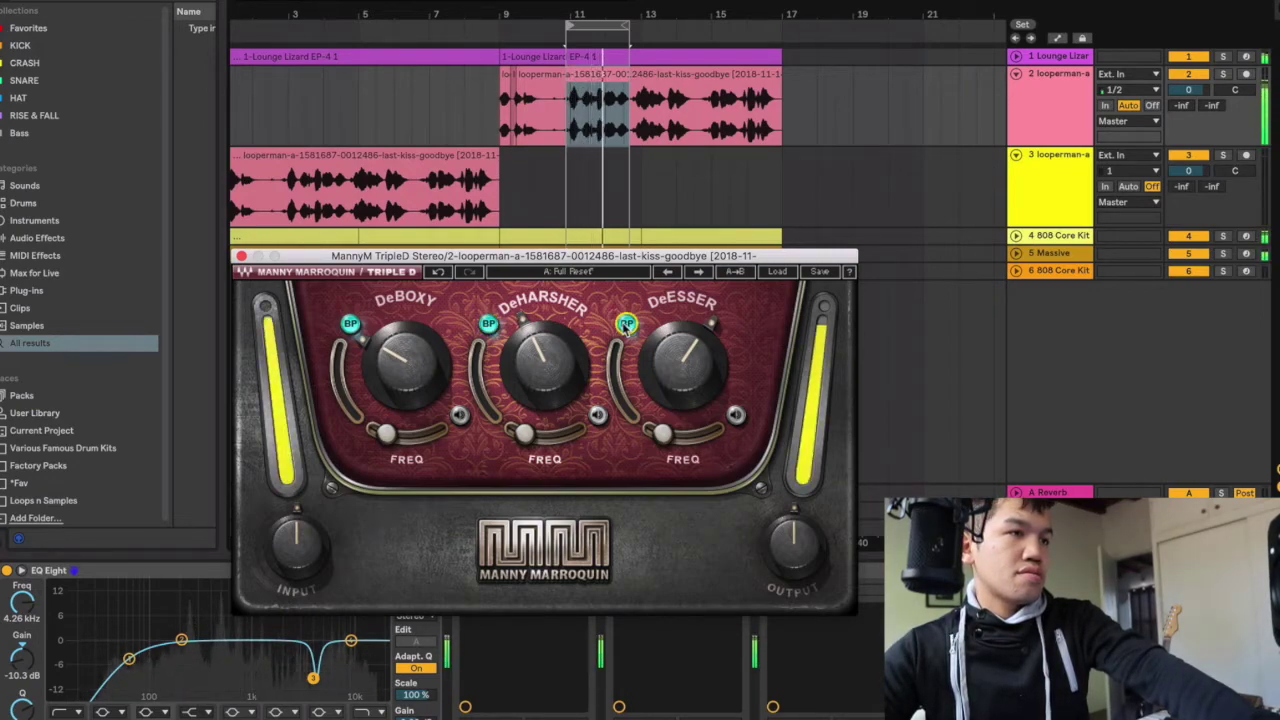
key("space")
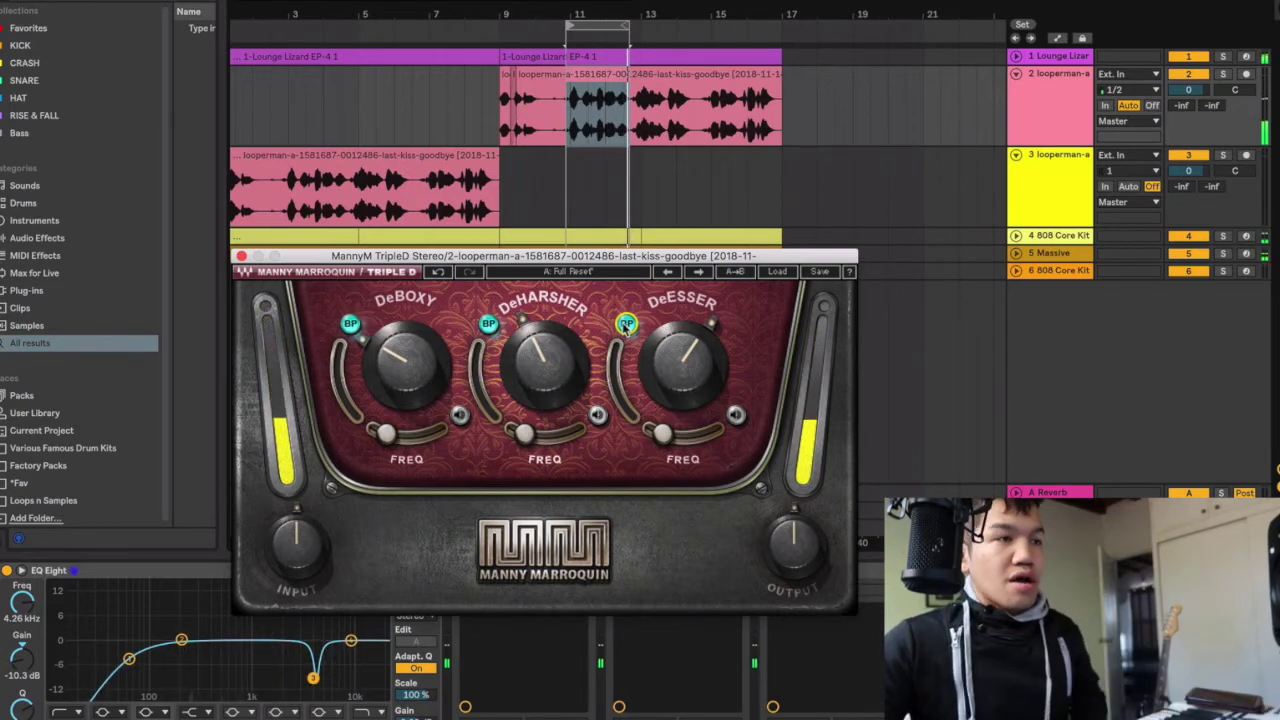
- Turn off the bypass on TripleD's DeBoxy, DeHarsher and DeEsser sections and play the loop for comparison
left_click(352, 324)
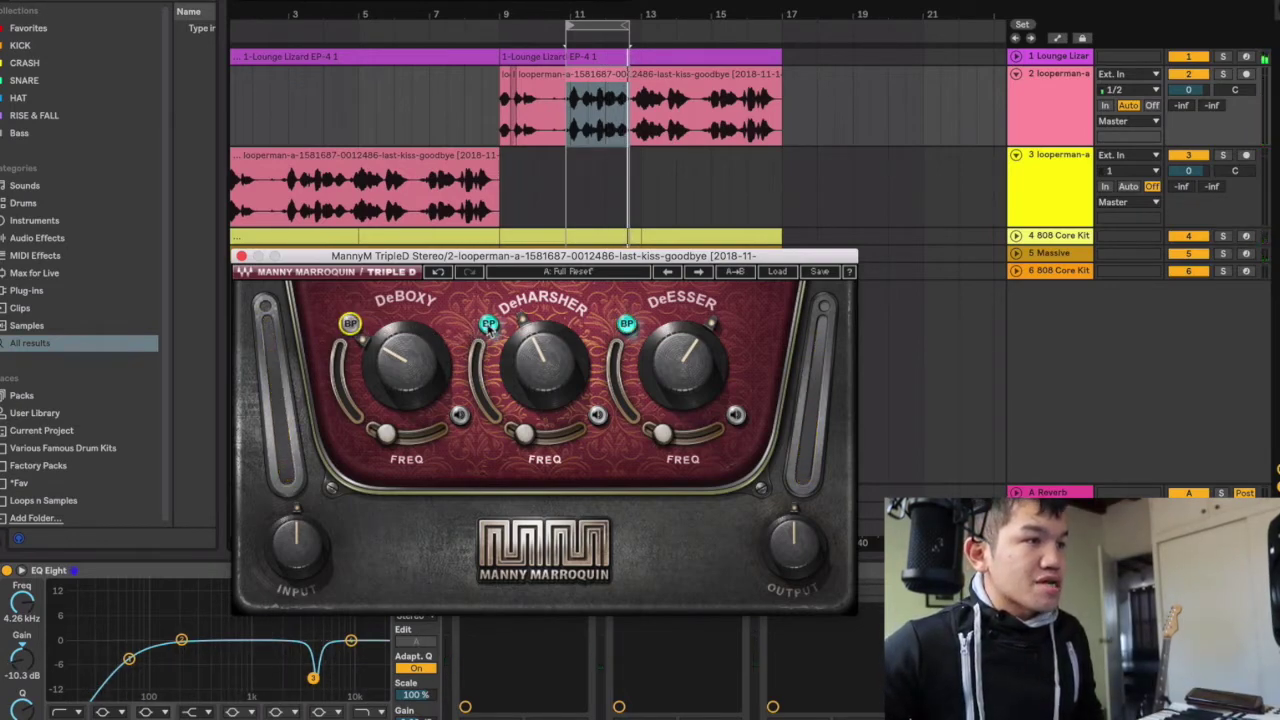
left_click(488, 324)
left_click(626, 323)
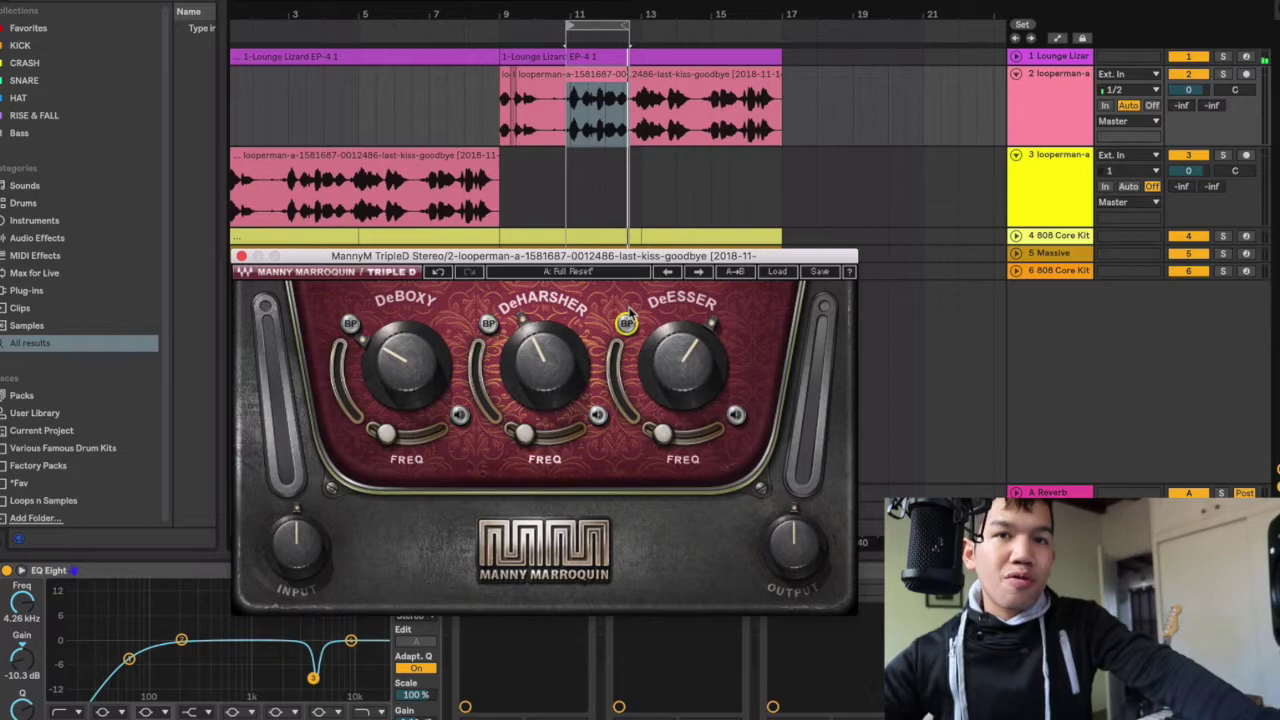
key("space")
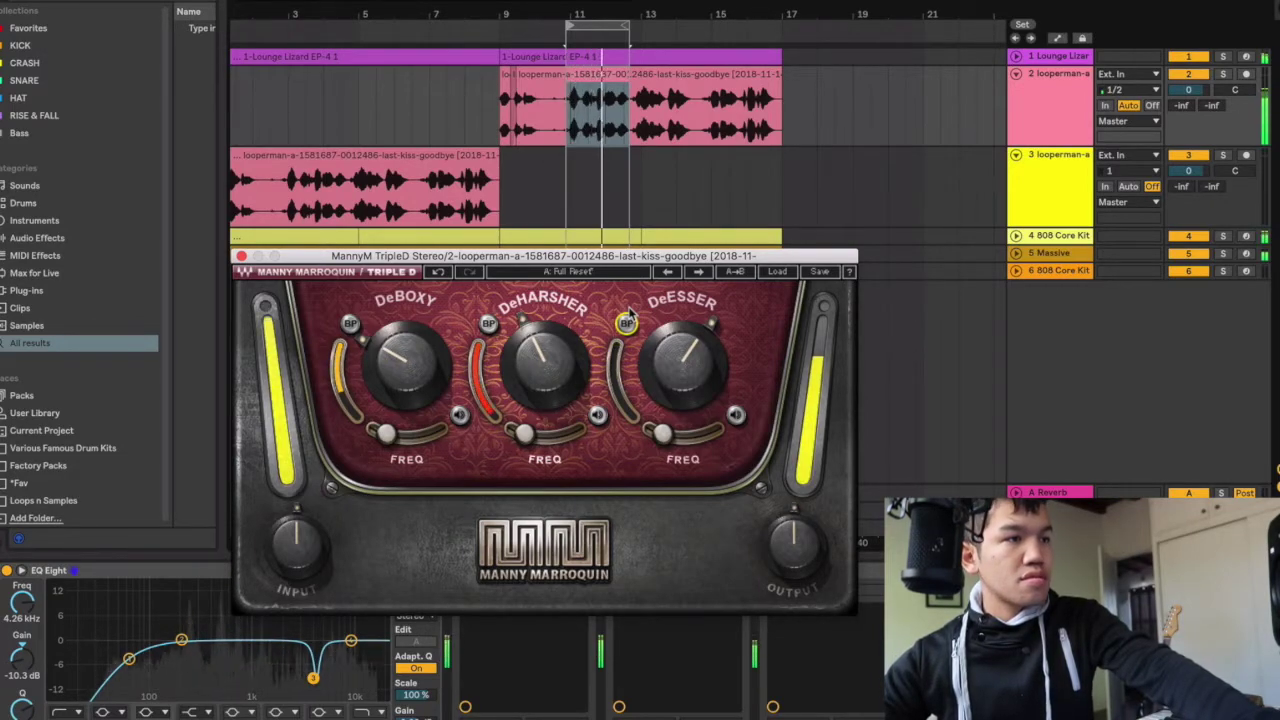
key("space")
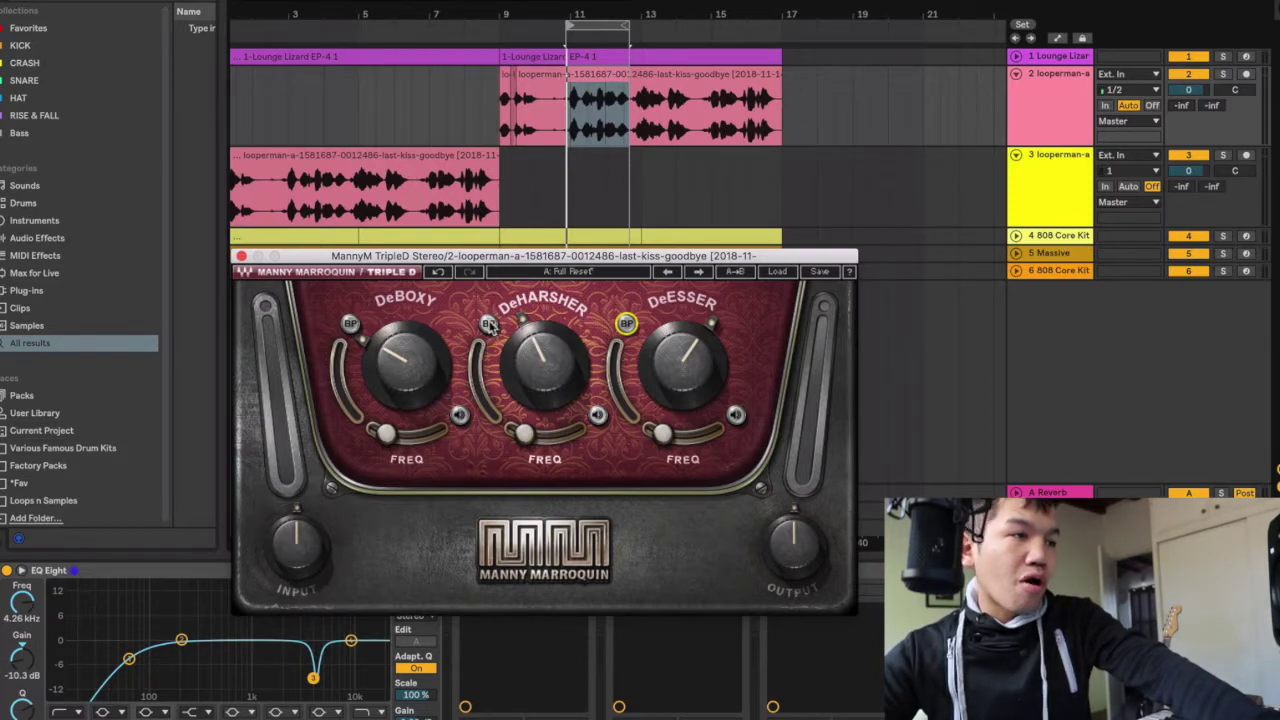
- Compare the looped vocal with only TripleD's DeHarsher section bypassed and with it active again
left_click(489, 323)
key("space")
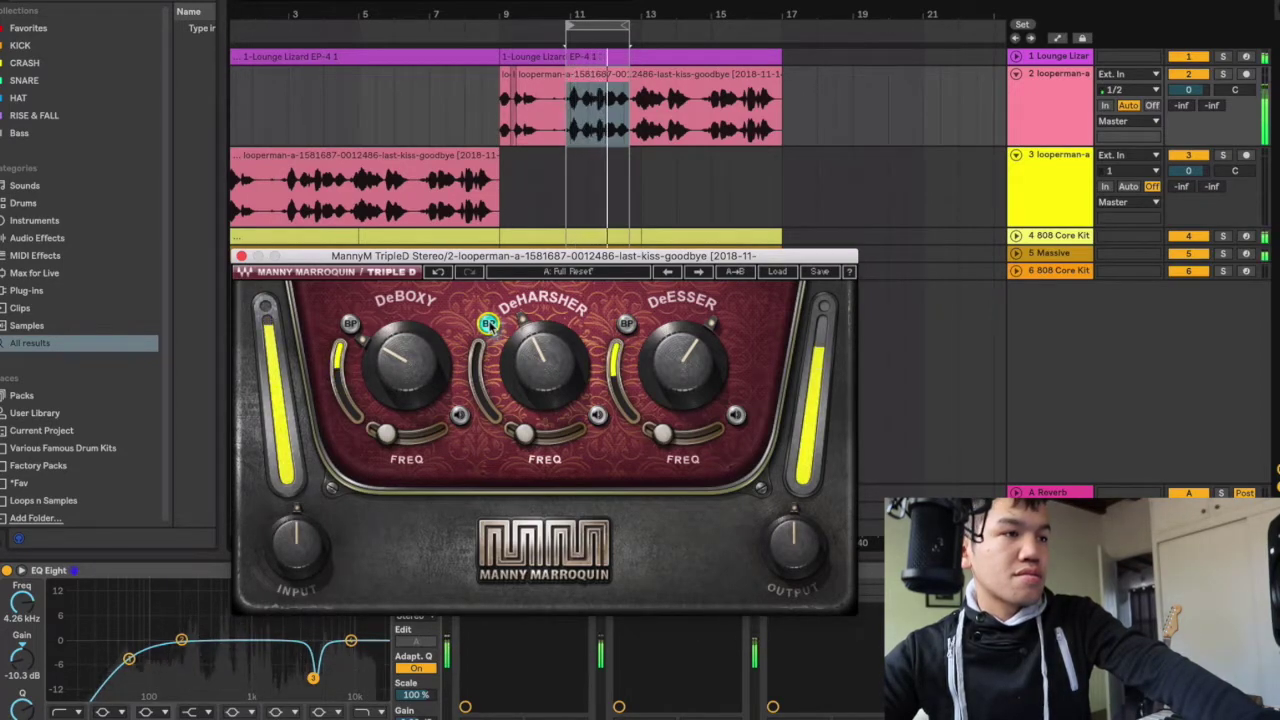
key("space")
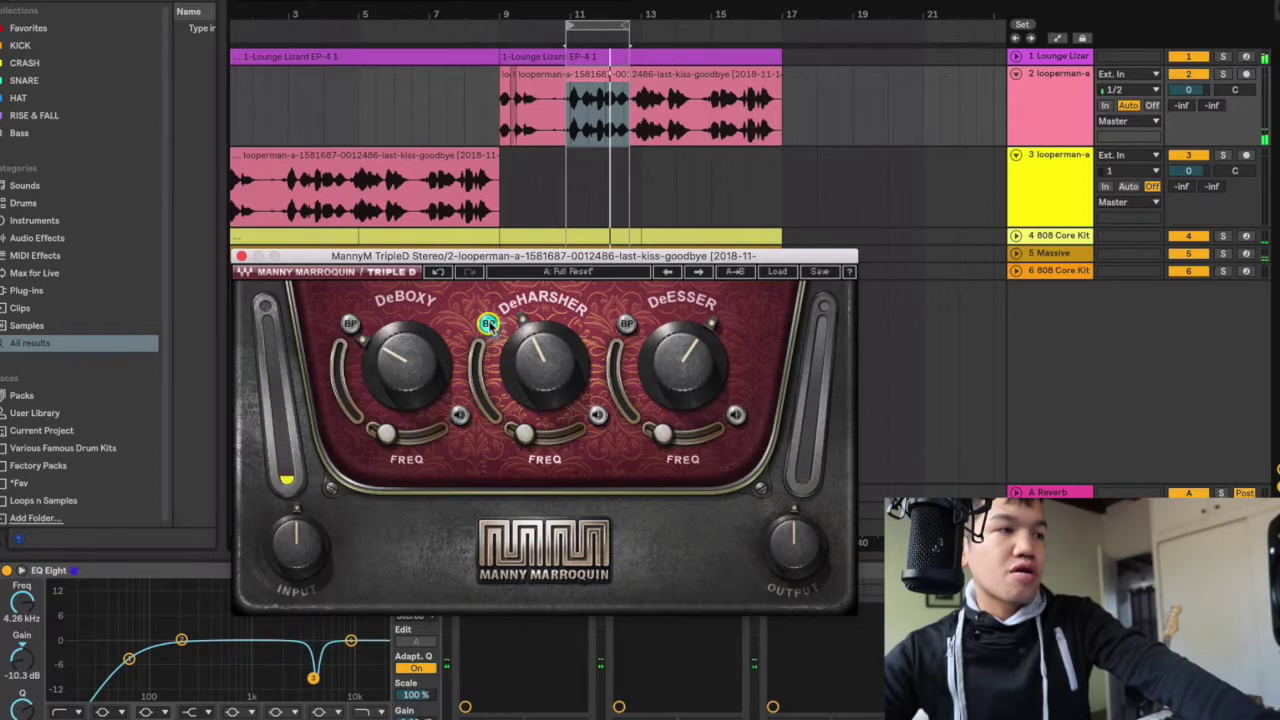
left_click(489, 323)
key("space")
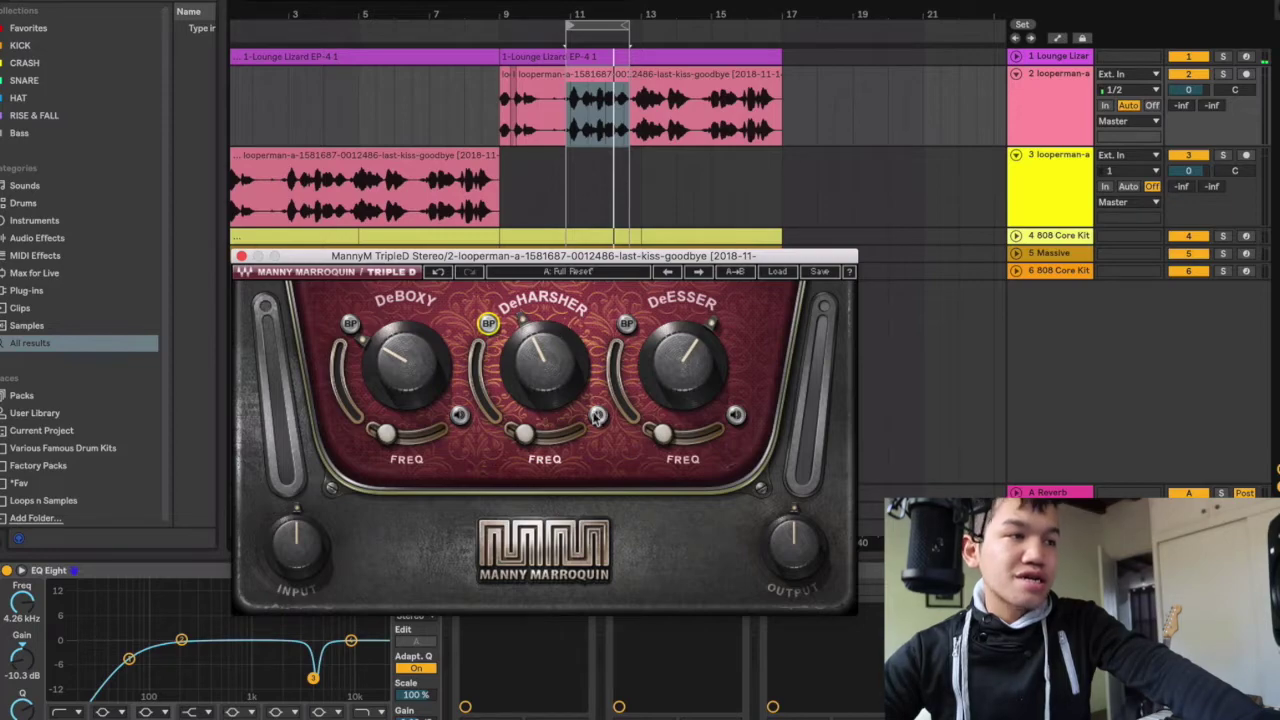
- Audition the frequencies of TripleD's DeHarsher section with its monitor during playback, and close the plug-in window
left_click(597, 418)
key("space")
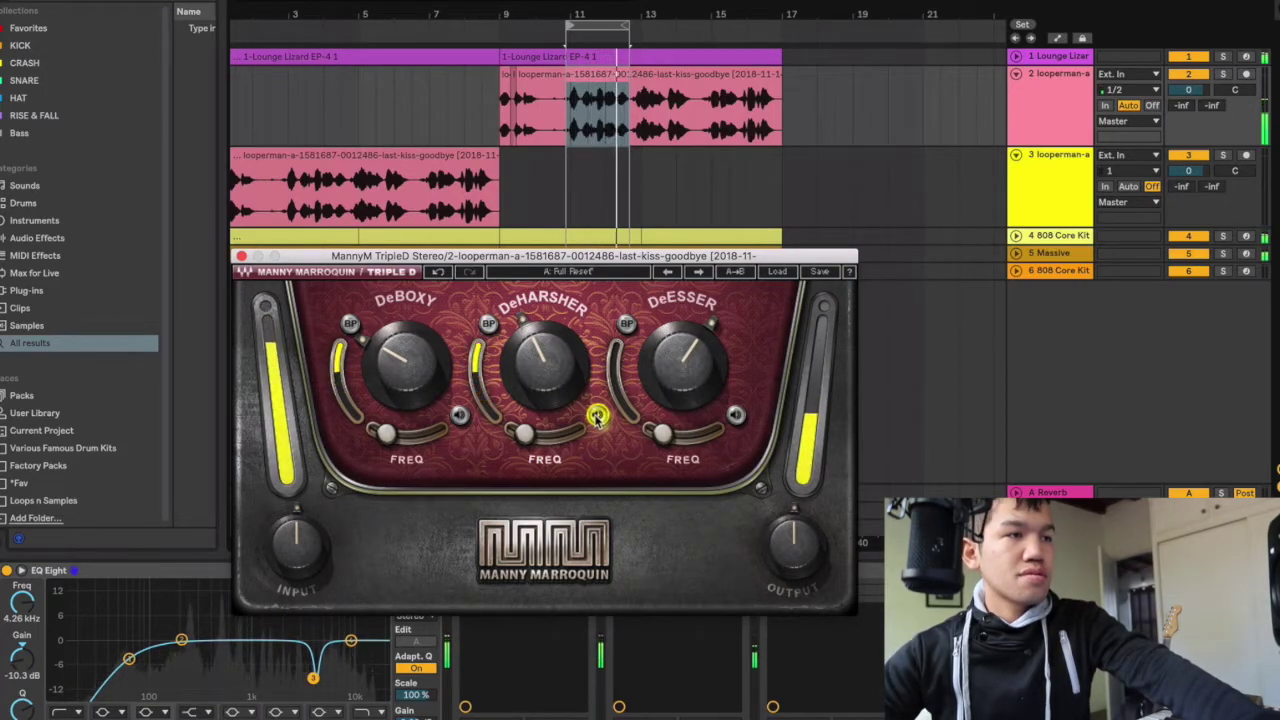
key("space")
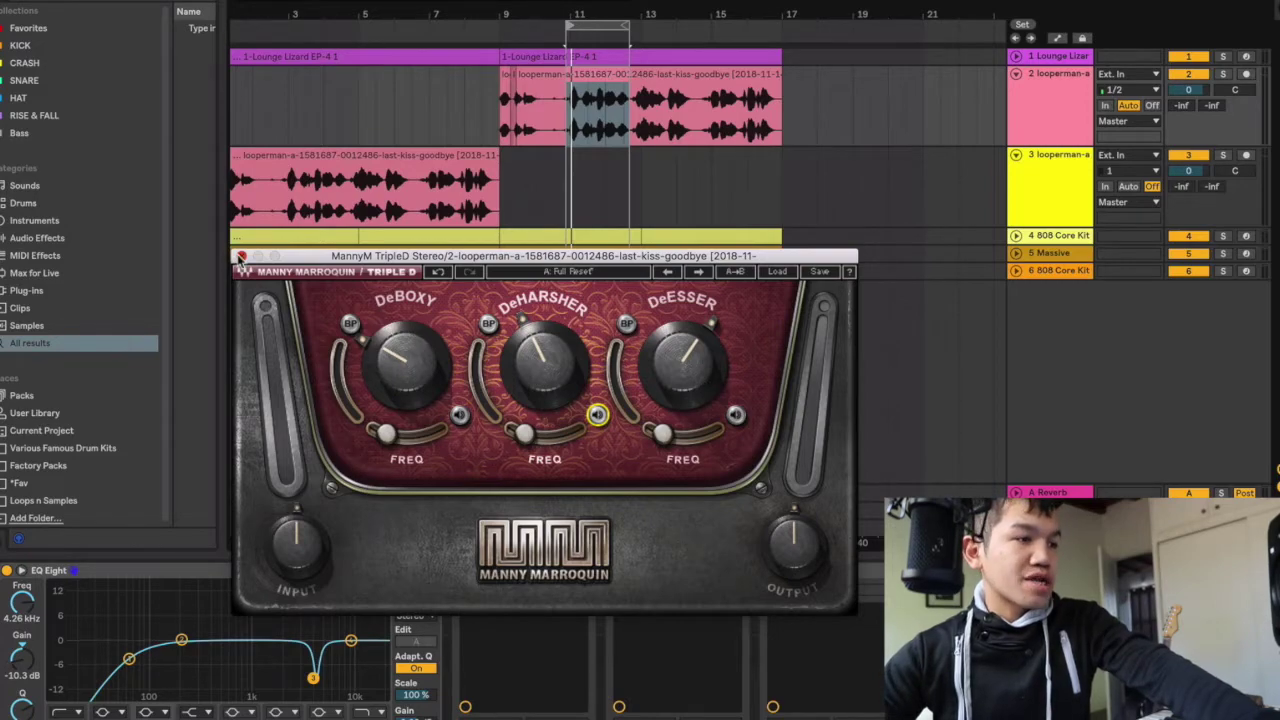
left_click(241, 256)
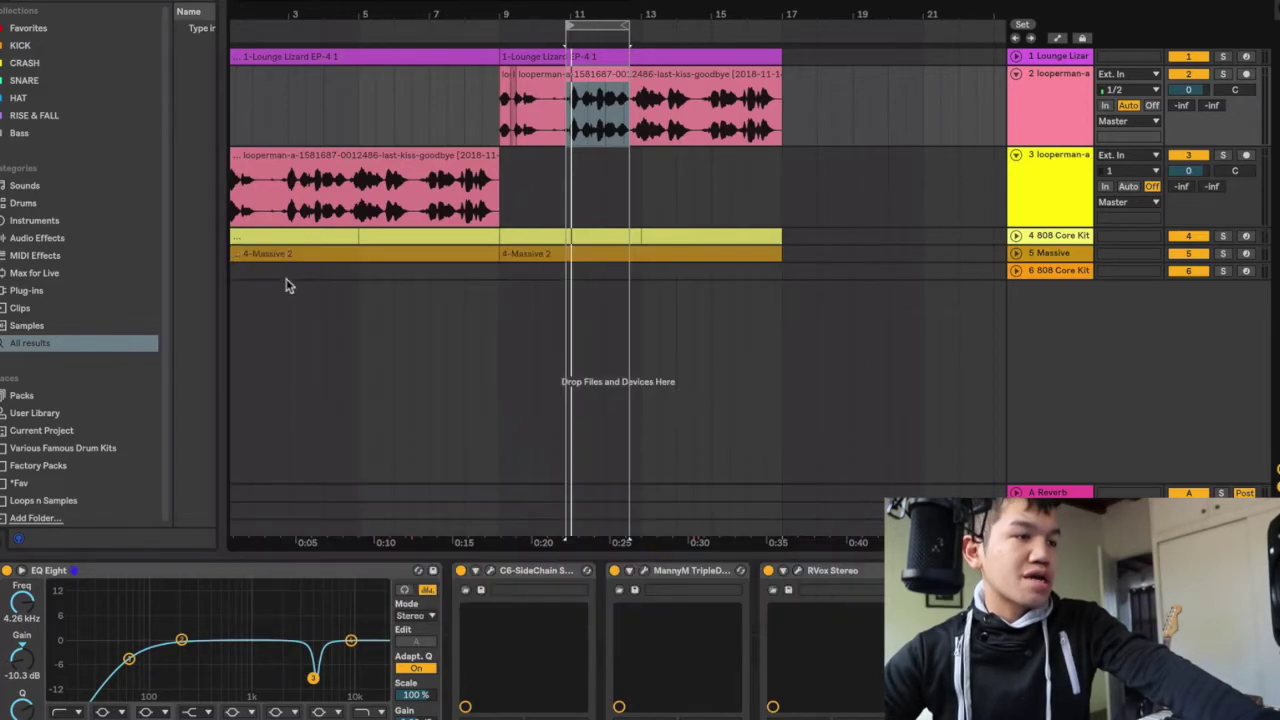
- Compare the looped vocal with the whole TripleD device switched off and back on
left_click(614, 571)
key("space")
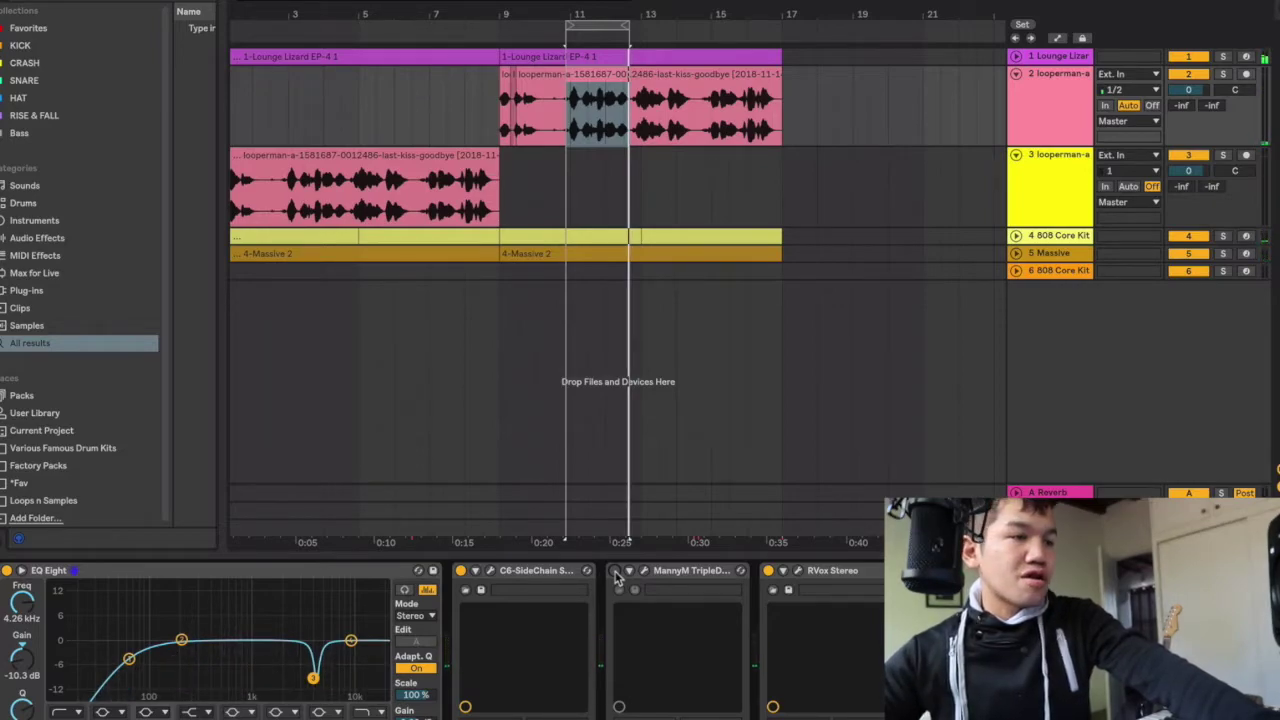
left_click(614, 570)
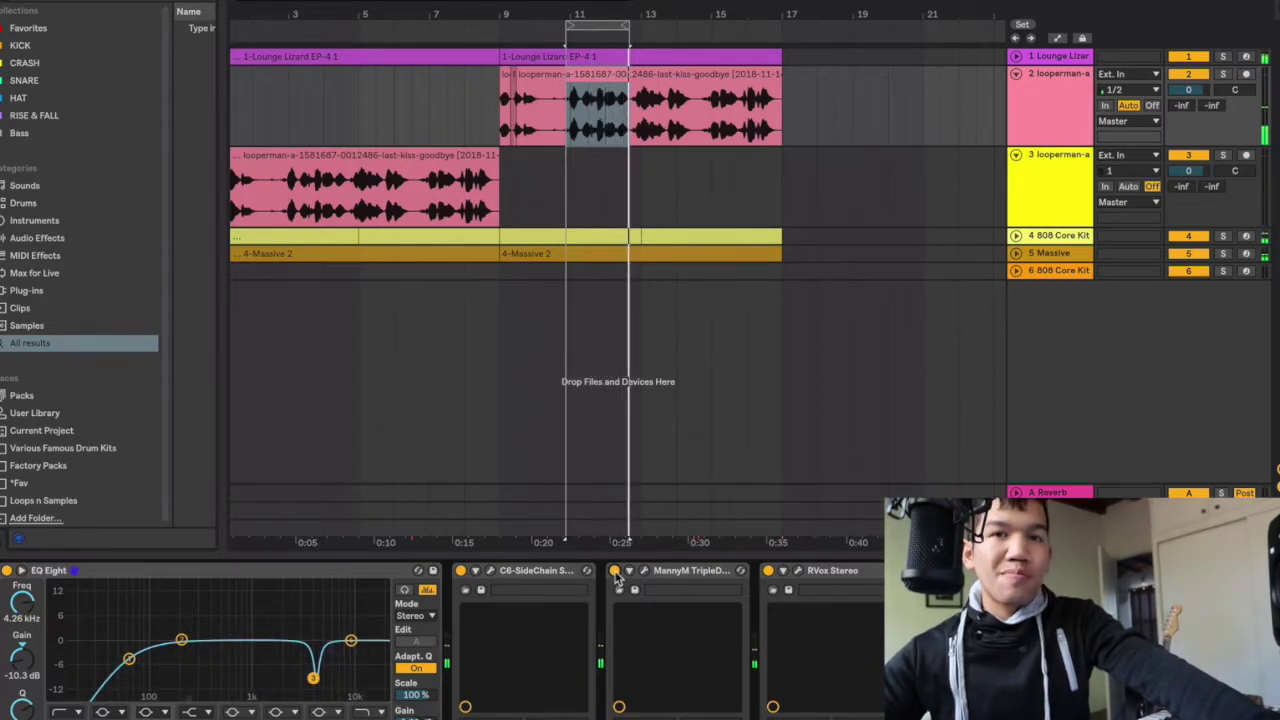
- Open the RVox plug-in on the track 2 vocal, set its Comp to -2.1 and close its window
left_click(843, 573)
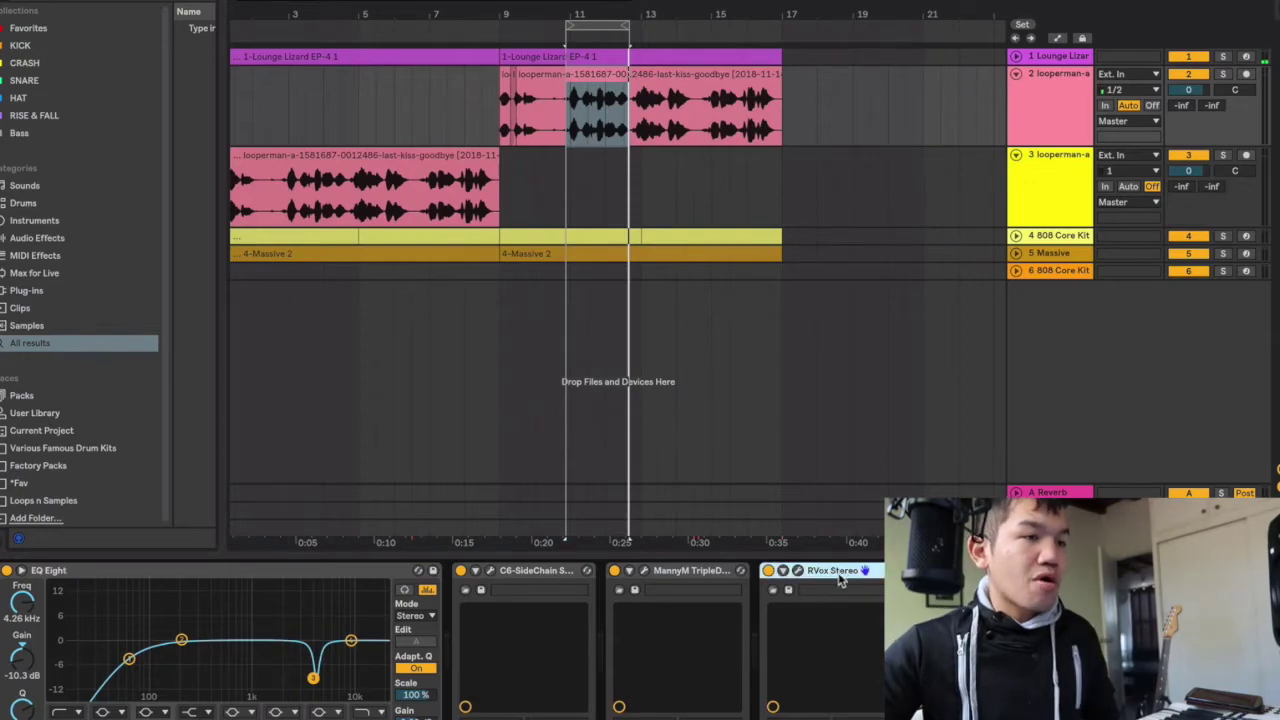
left_click(797, 571)
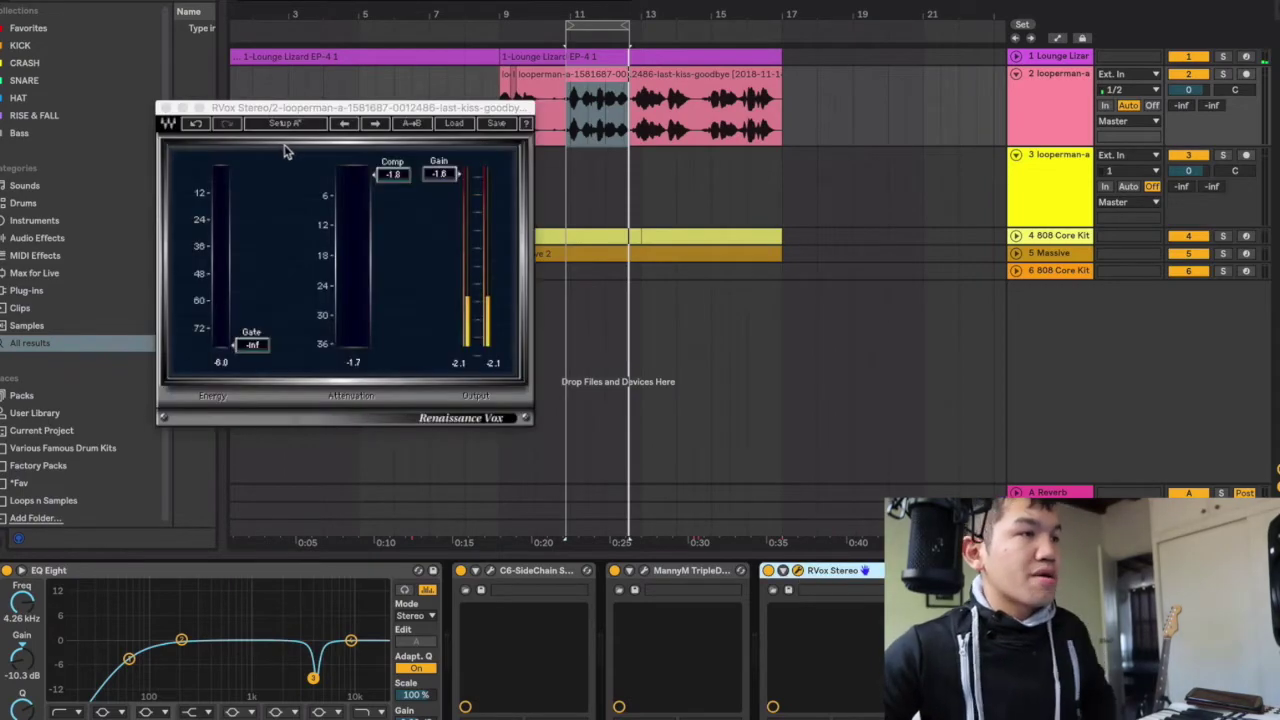
key("space")
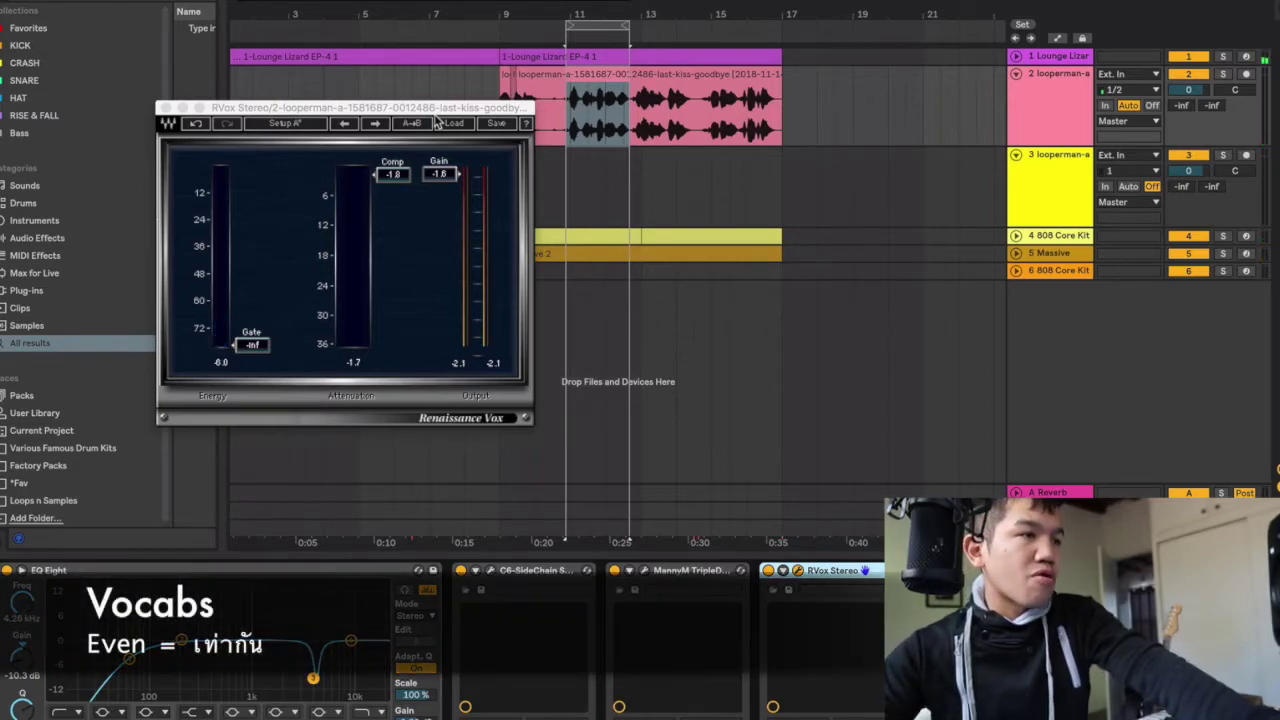
left_click_drag(384, 174, 384, 177)
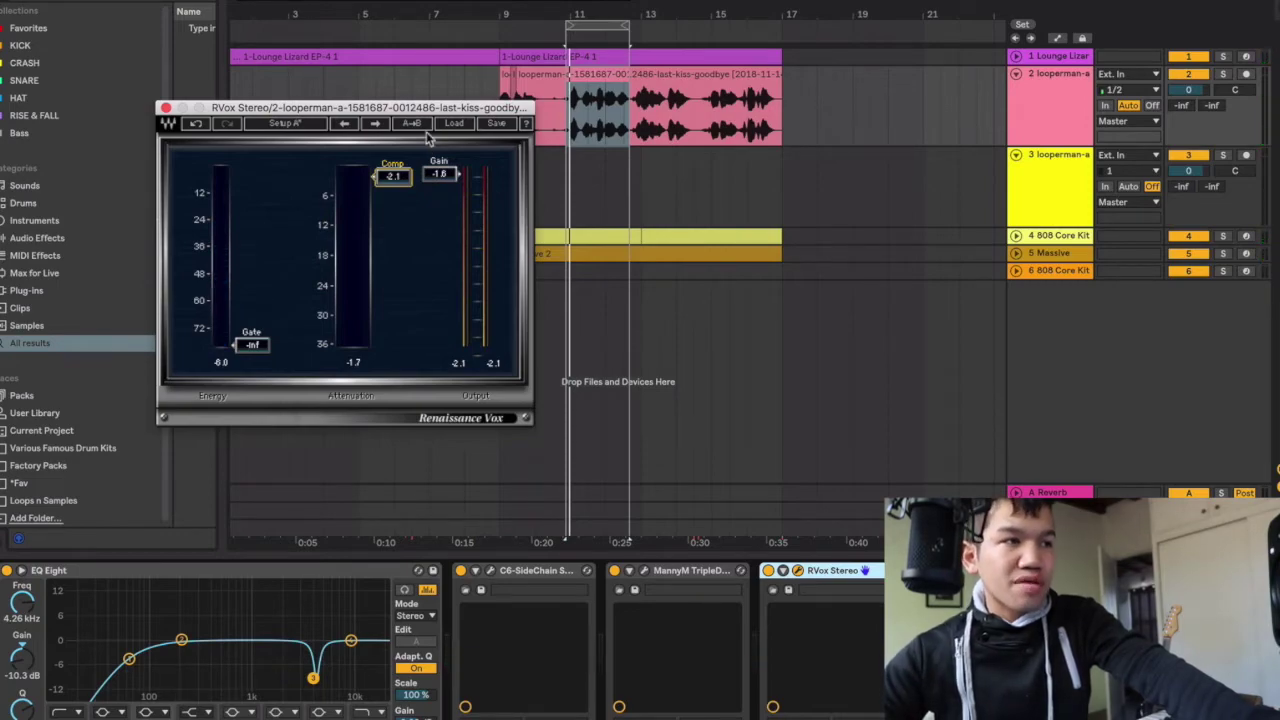
left_click(165, 107)
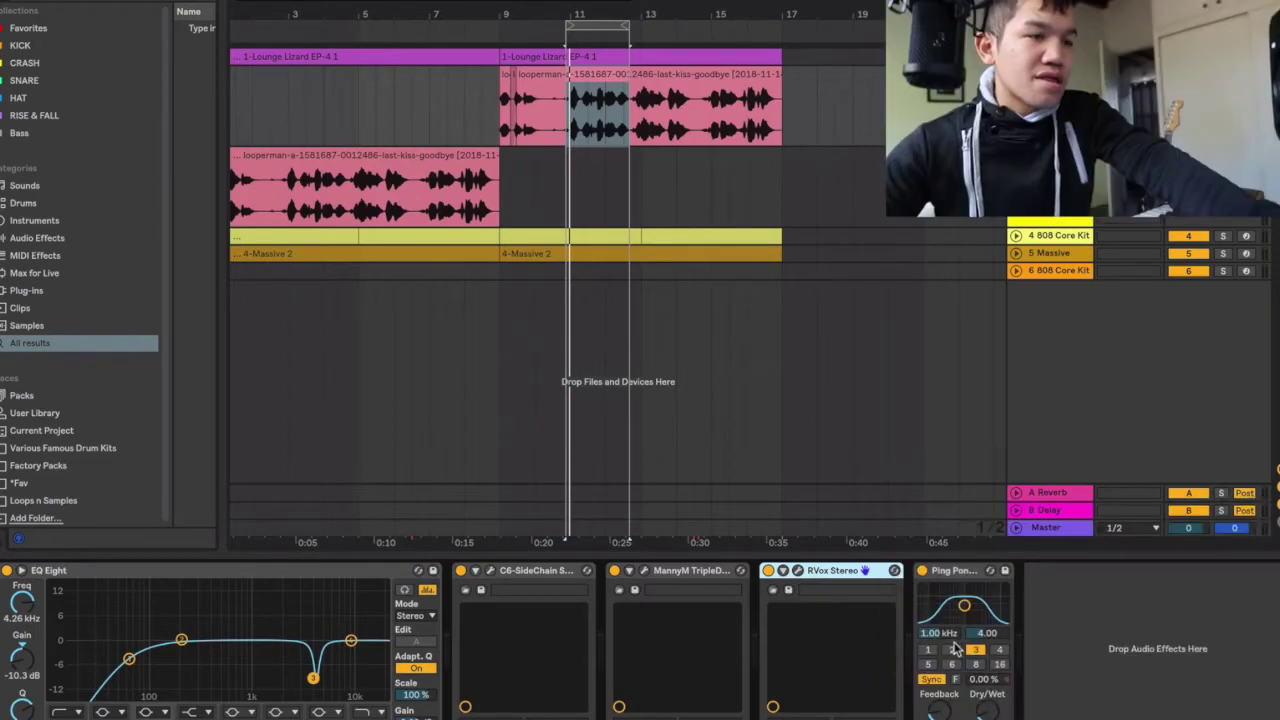
- Compare the looped vocal with the Ping Pong Delay switched off and back on
left_click(945, 580)
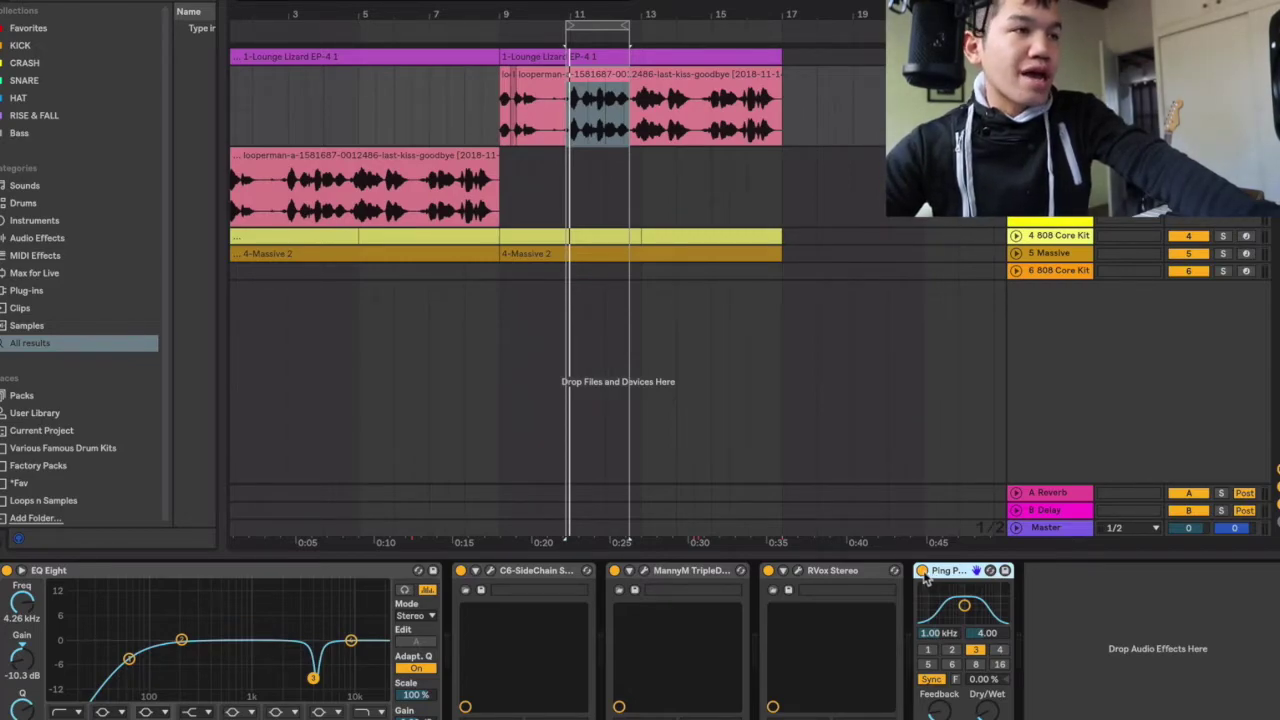
left_click(921, 571)
key("space")
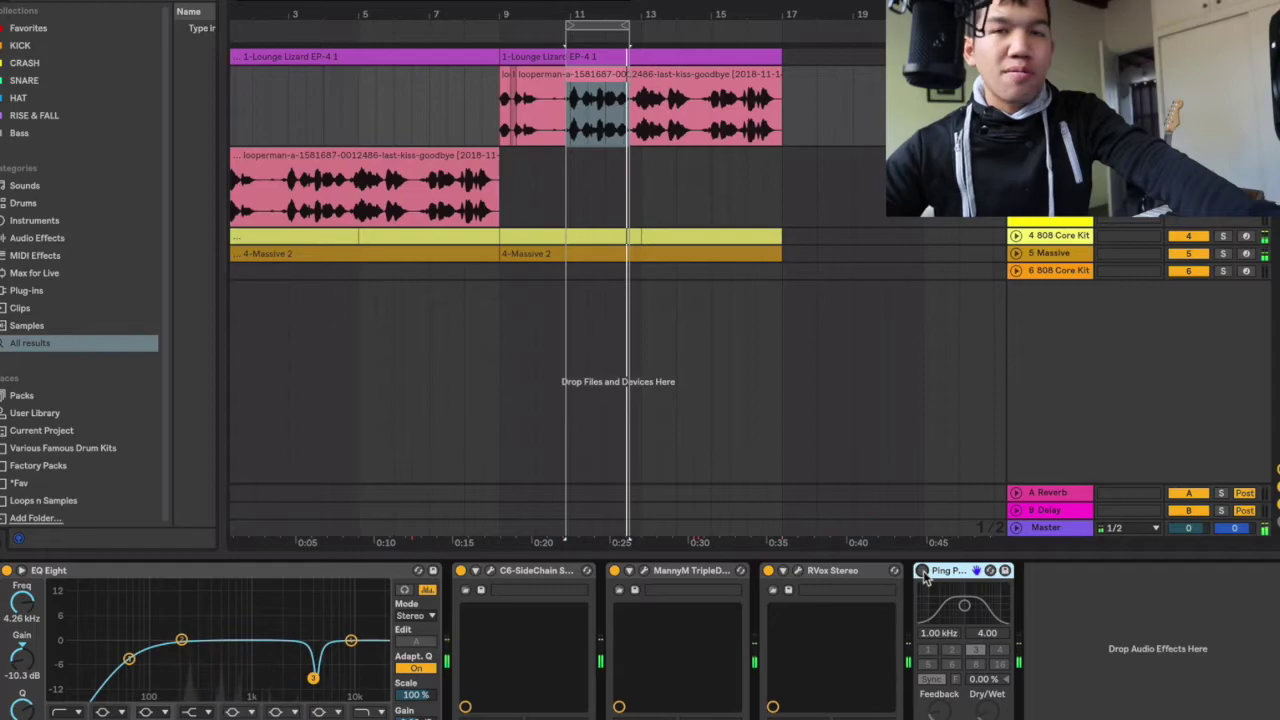
left_click(921, 571)
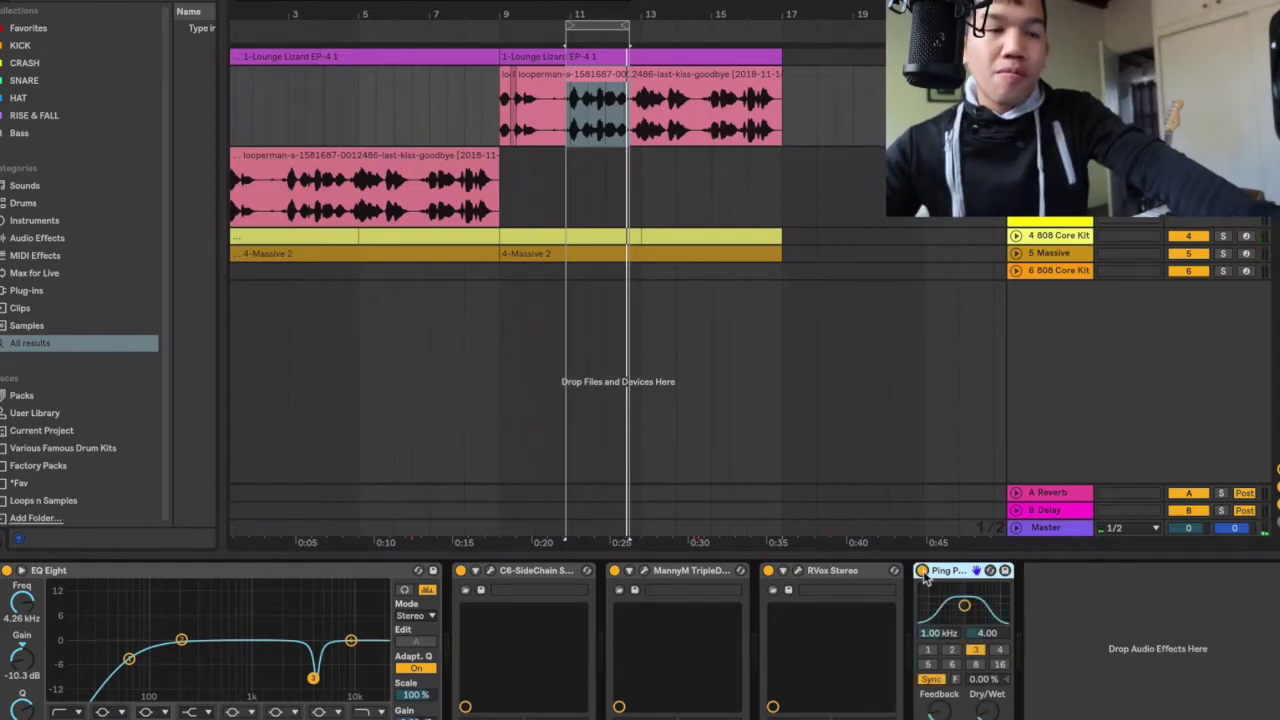
key("space")
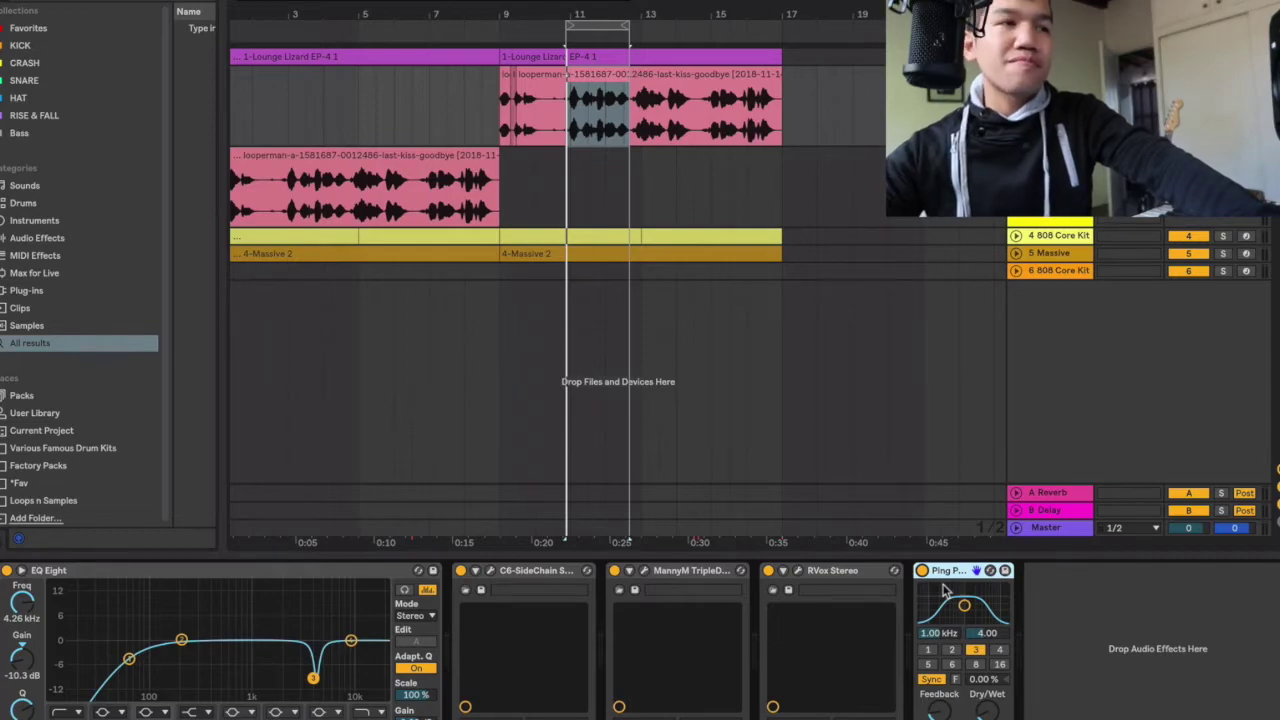
- Switch off the arrangement loop and play the processed track 2 vocal with the full mix from bar 9
key("space")
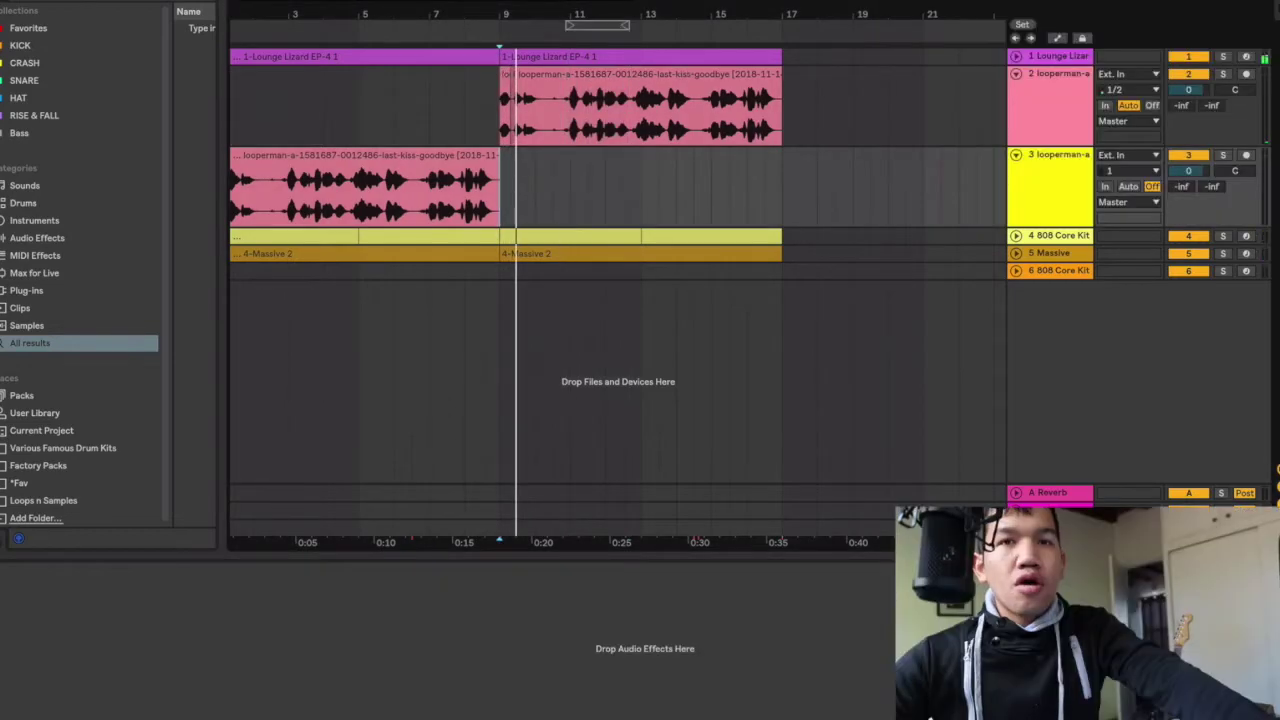
left_click(598, 25)
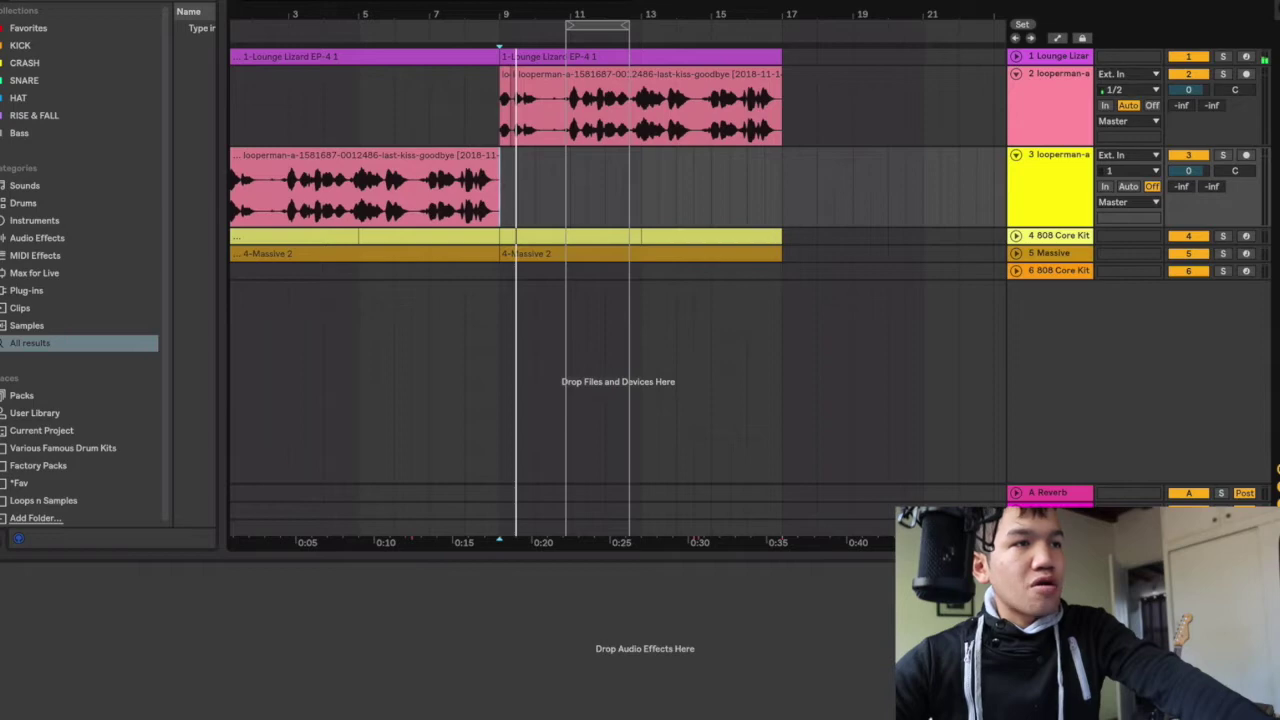
key("ctrl+l")
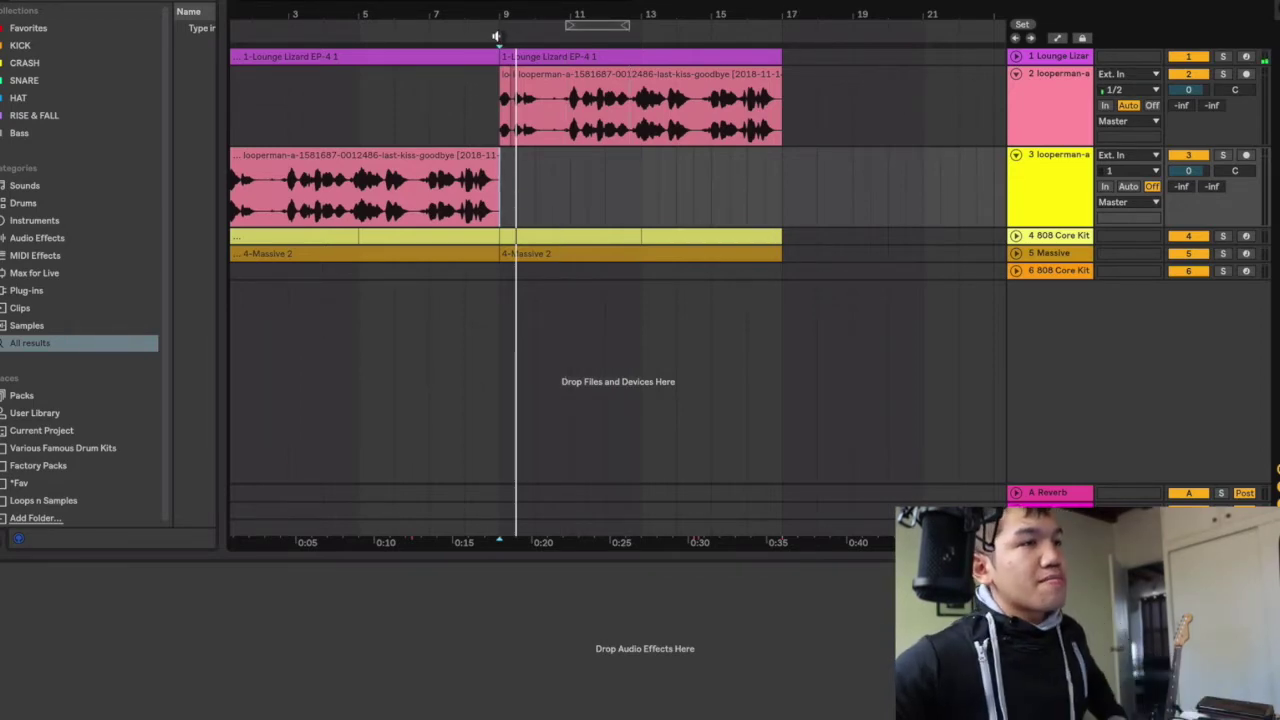
key("space")
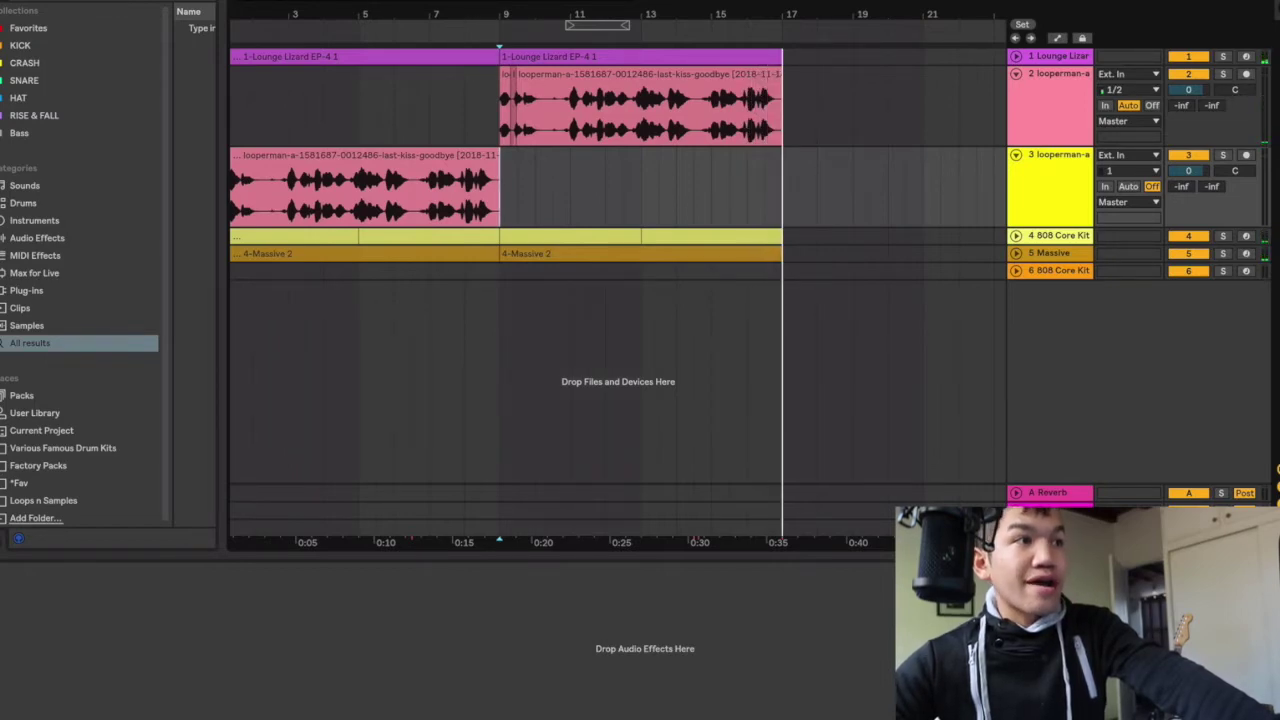
- Play the full arrangement from bar 1 to hear the unprocessed track 3 vocal in the mix
key("space")
scroll(479, 116, "left", 1)
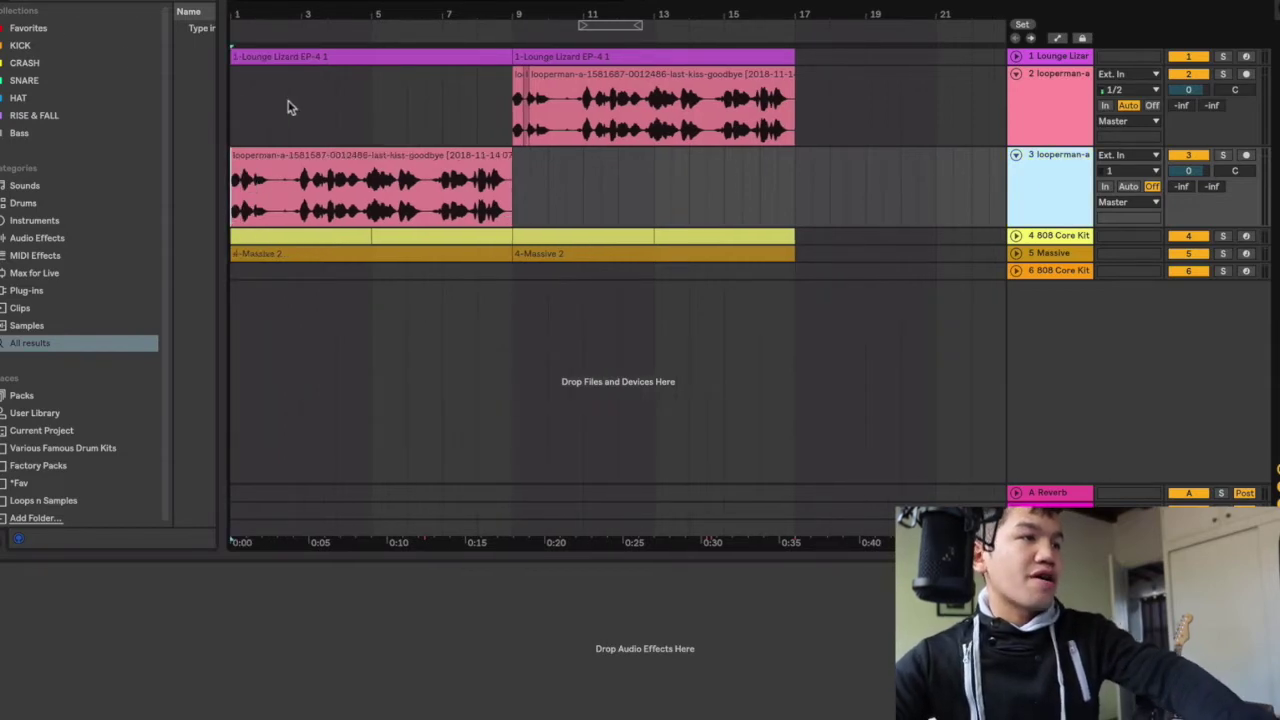
key("space")
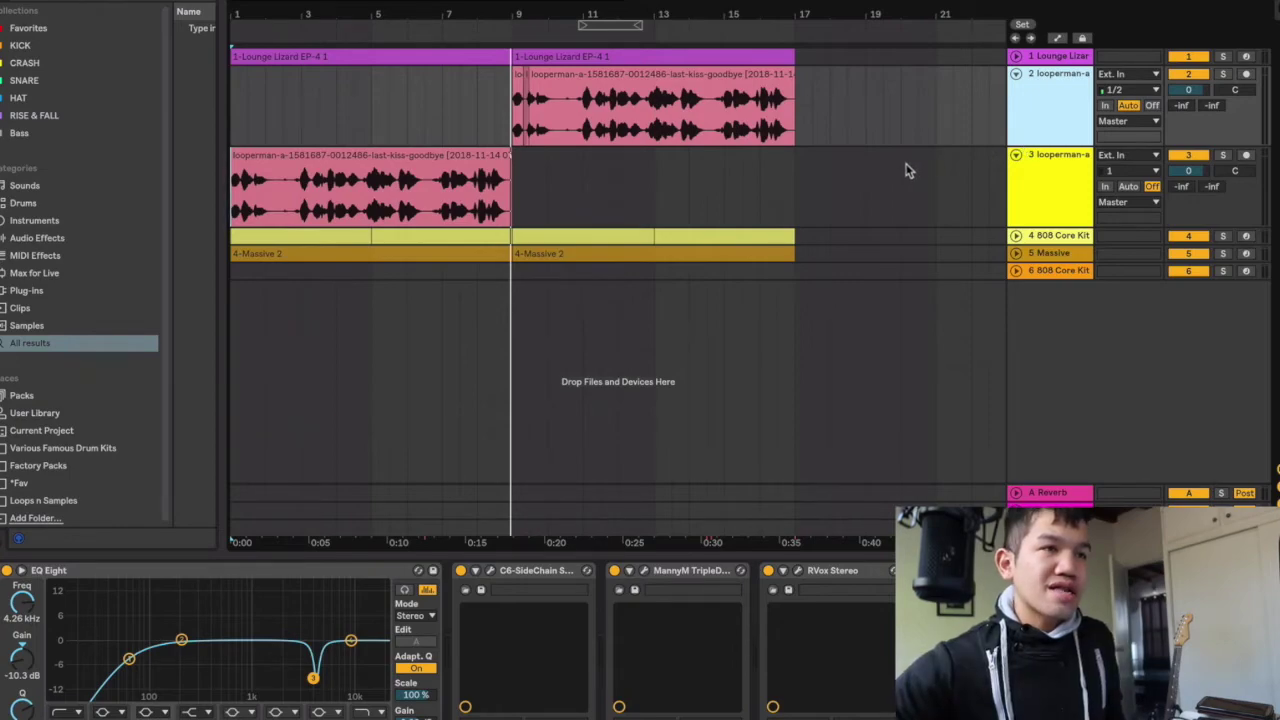
- Audition the unprocessed track 3 vocal soloed from the start of the song, and remove the solo
left_click(246, 131)
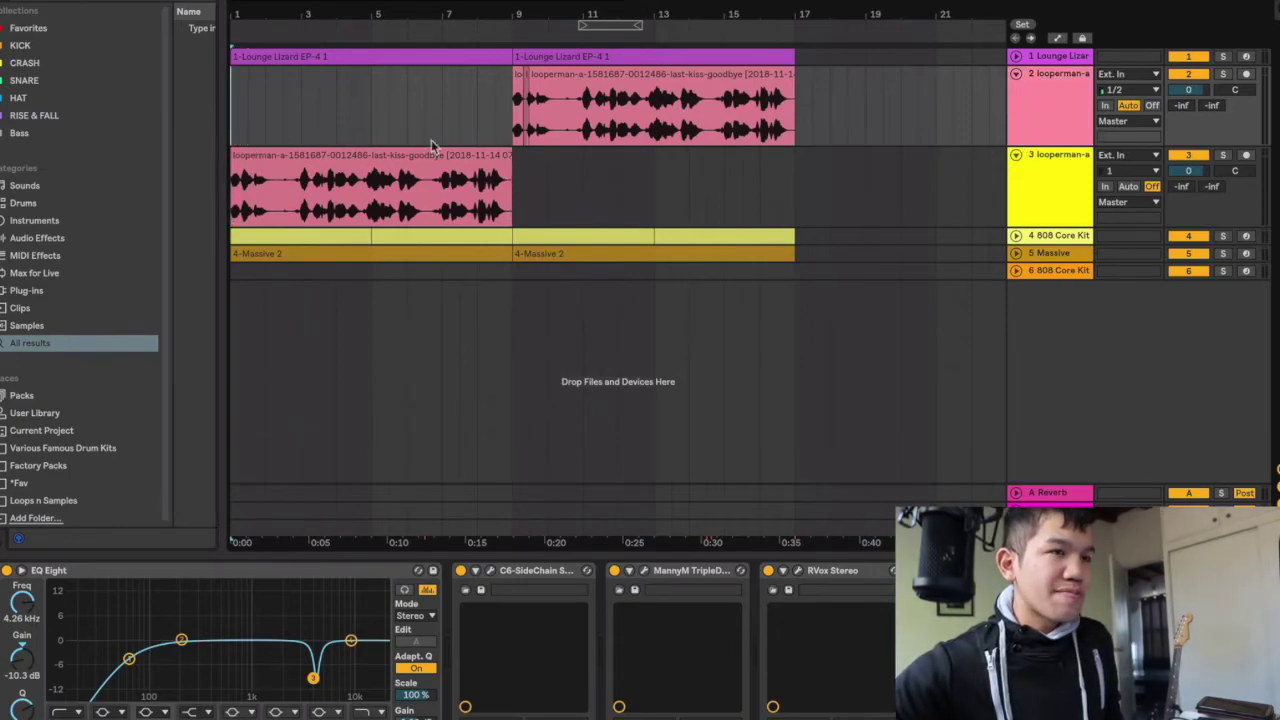
left_click(1066, 190)
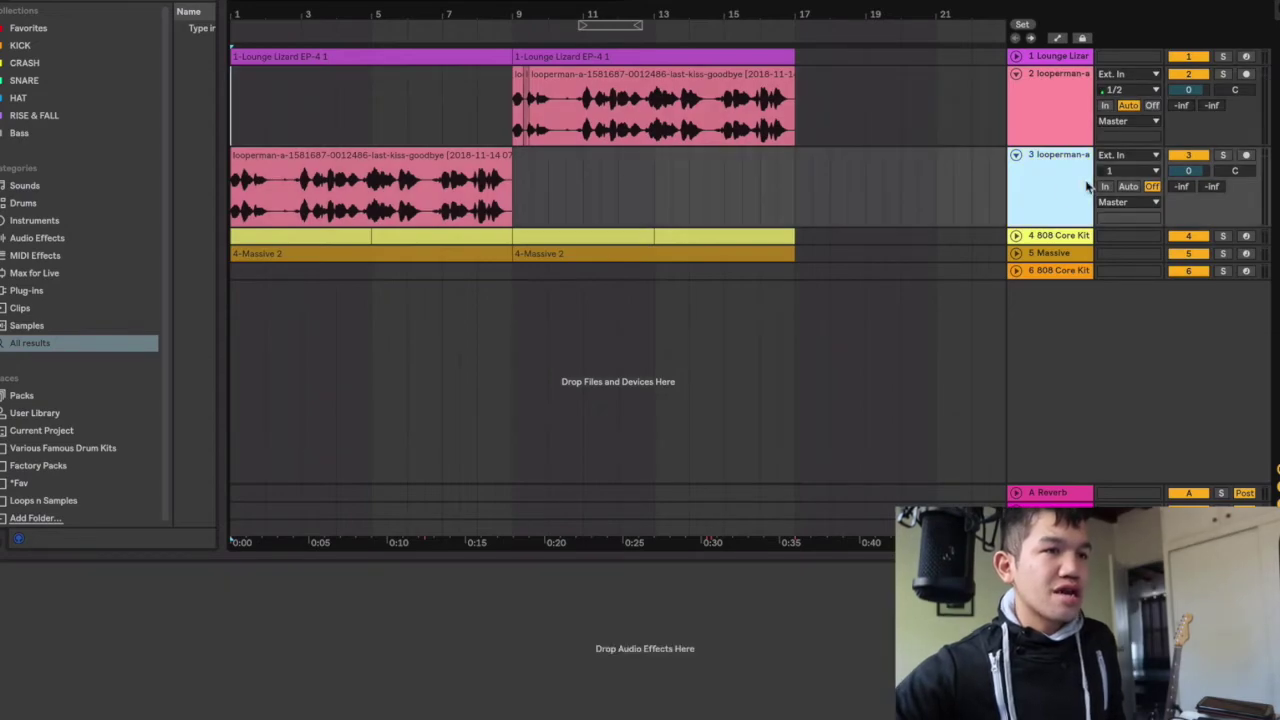
left_click(1222, 157)
key("space")
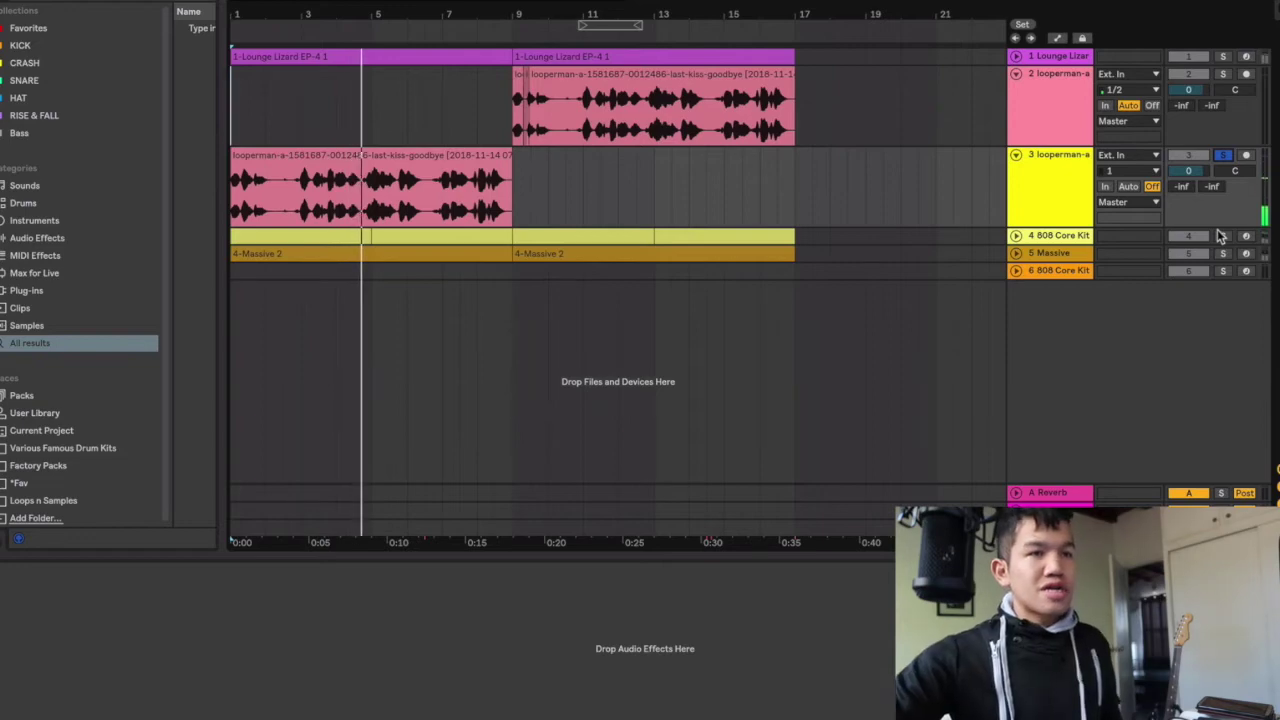
left_click(1224, 157)
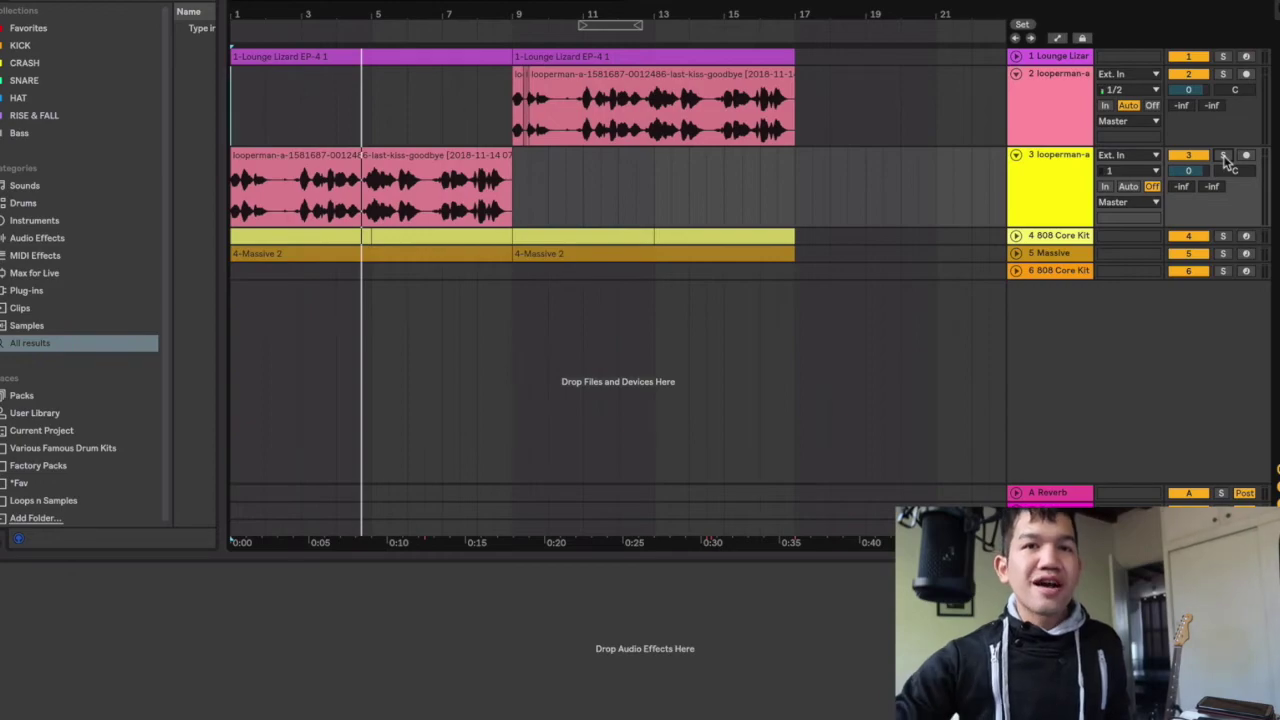
- Return the playback start to bar 1 and select track 2 to show its vocal effect chain
left_click(337, 137)
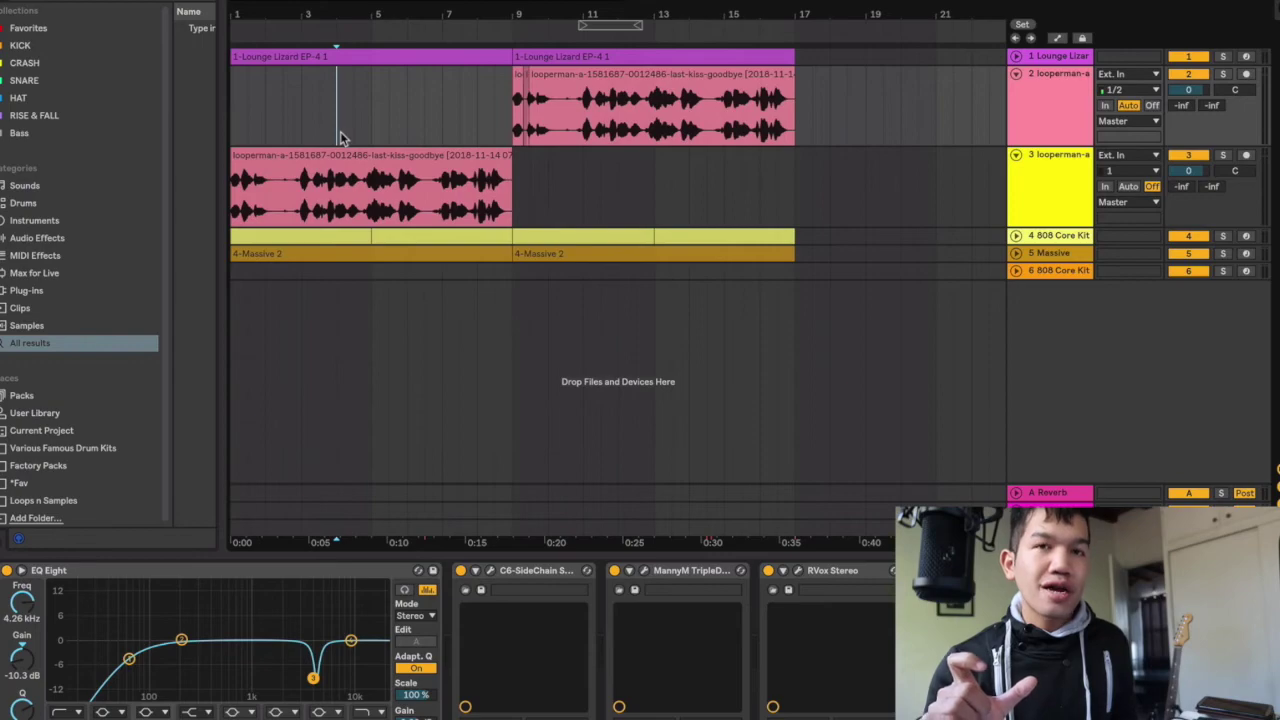
left_click(232, 137)
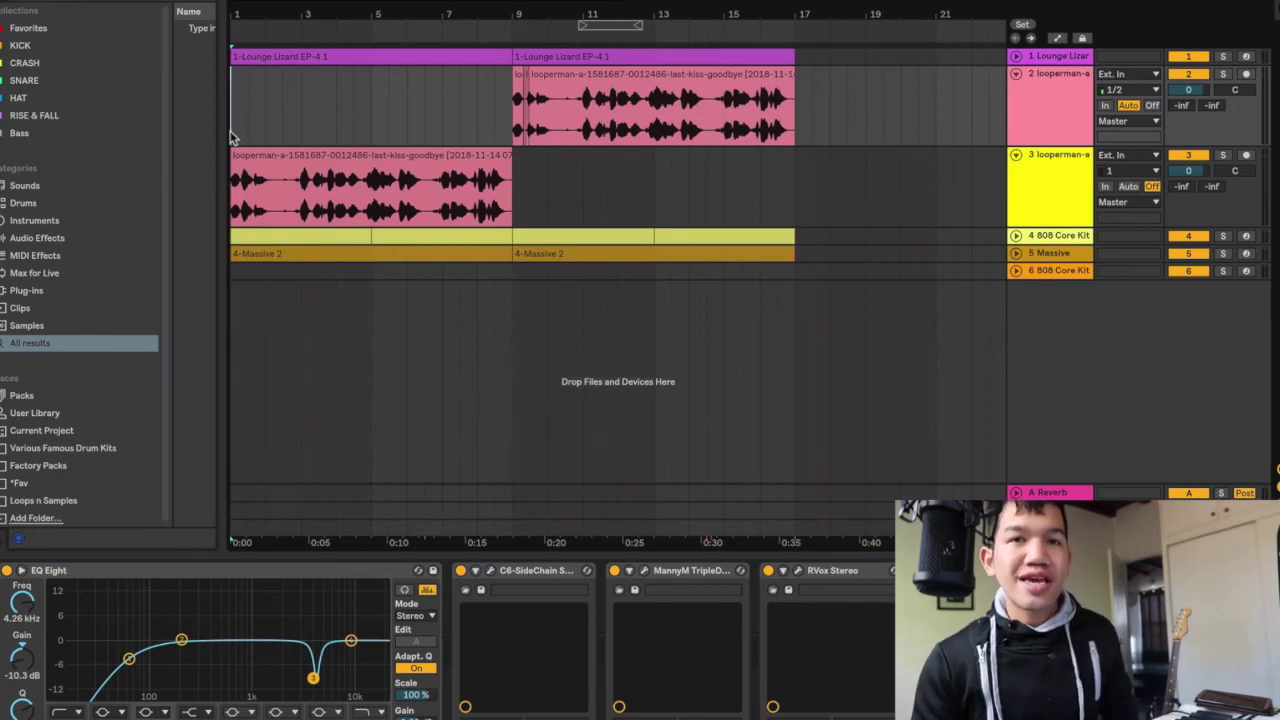
left_click(1046, 142)
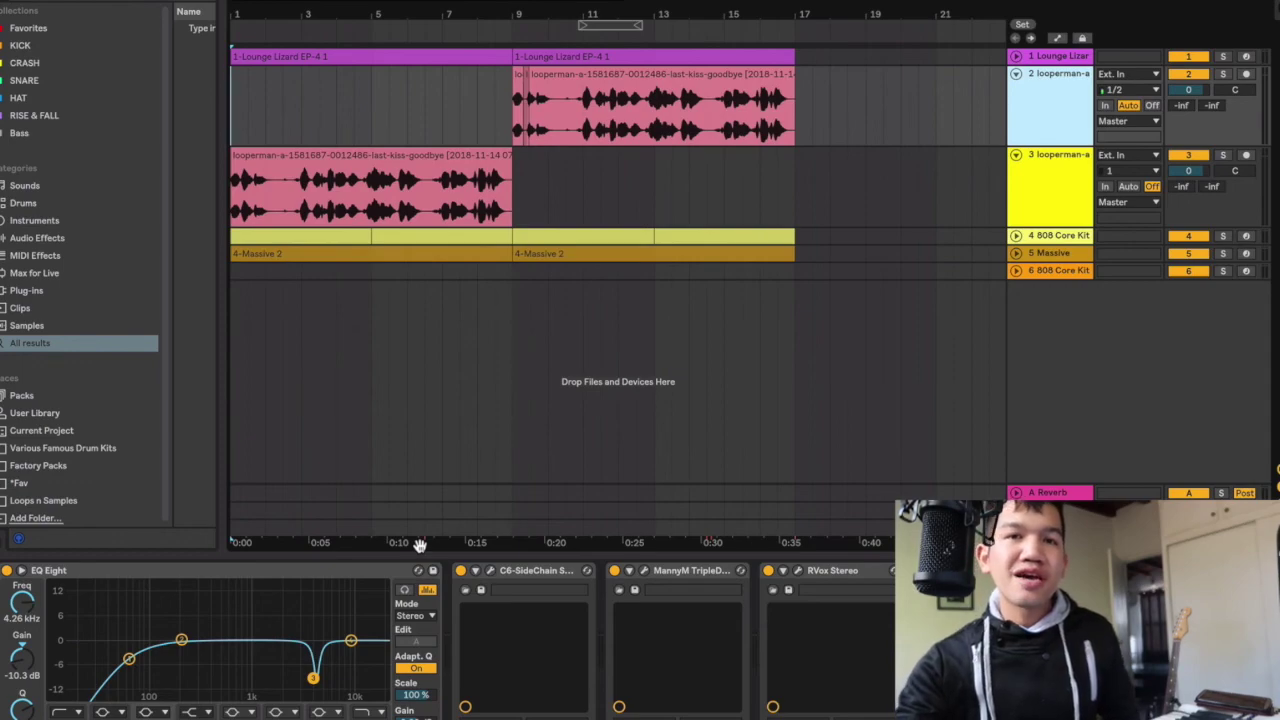